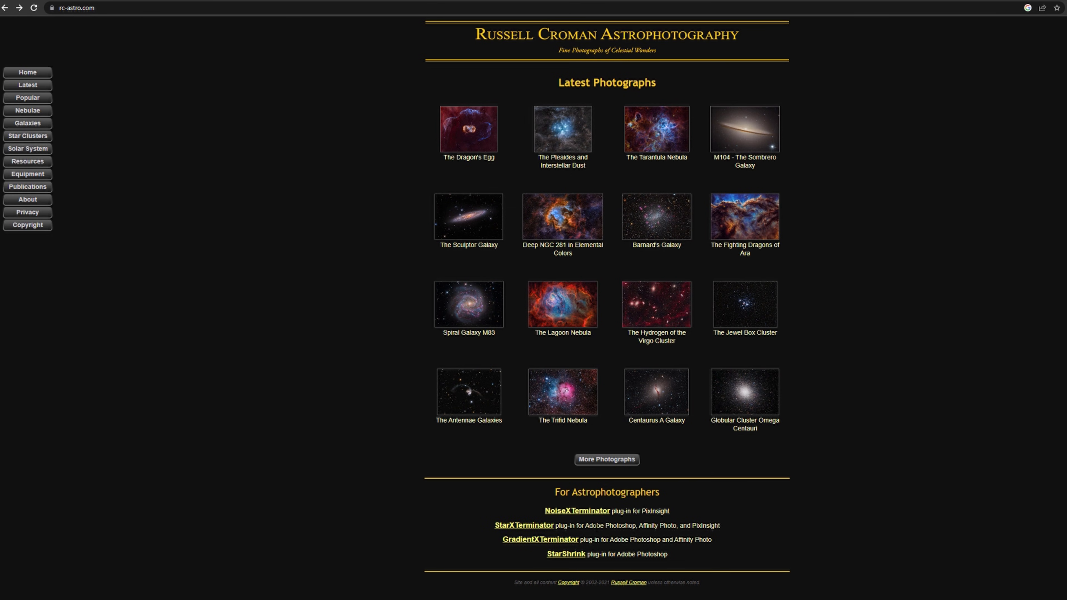
Open the StarXTerminator plug-in page on rc-astro.com and go to its free trial.
{"action": "left_click", "coordinate": [543, 527]}
{"action": "mouse_move", "coordinate": [516, 267]}
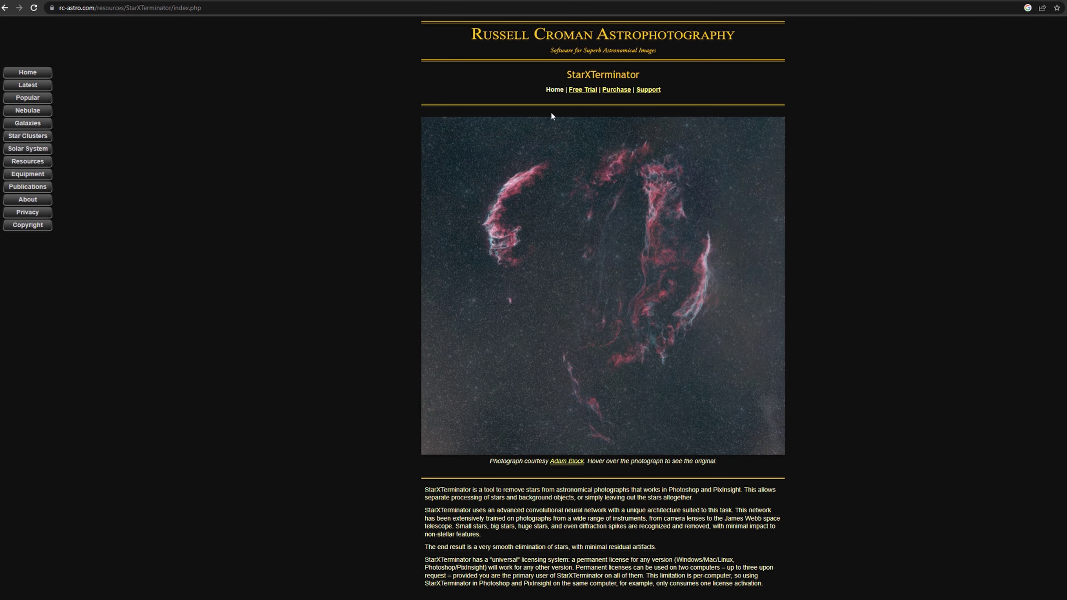
{"action": "left_click", "coordinate": [583, 90]}
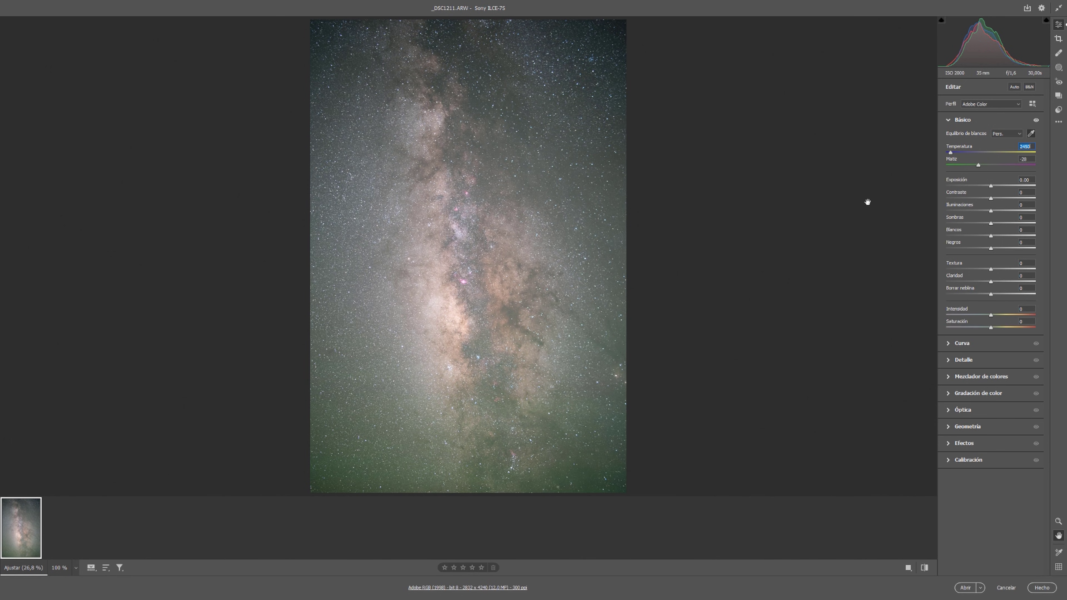
Set the raw photo's sharpening (Enfoque) to 0 and its noise reduction (Reducción de ruido) to 6.
{"action": "left_click", "coordinate": [952, 361]}
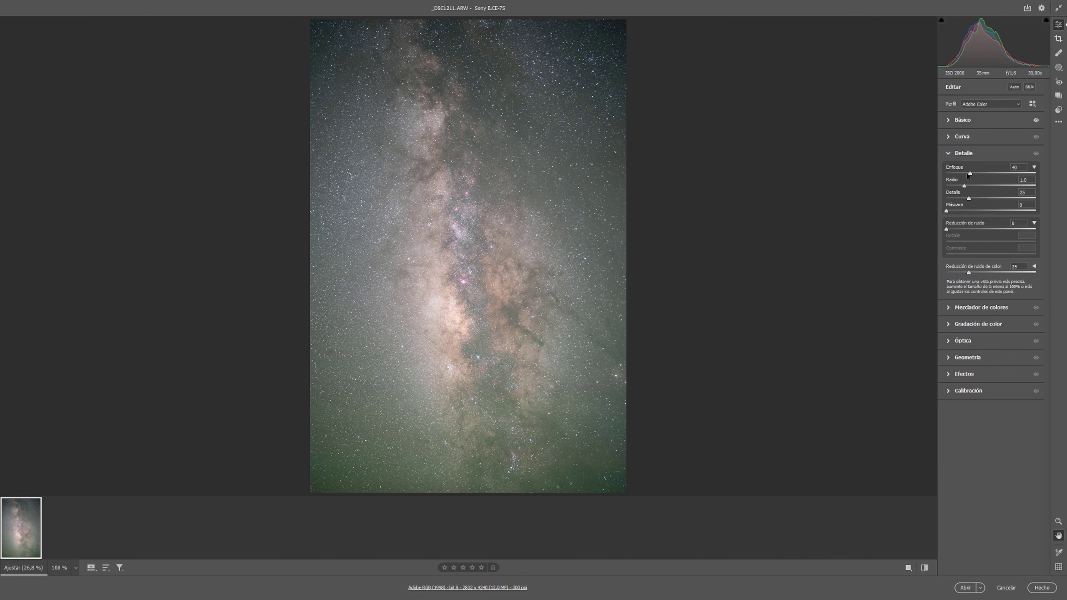
{"action": "left_click_drag", "start_coordinate": [970, 174], "coordinate": [944, 175]}
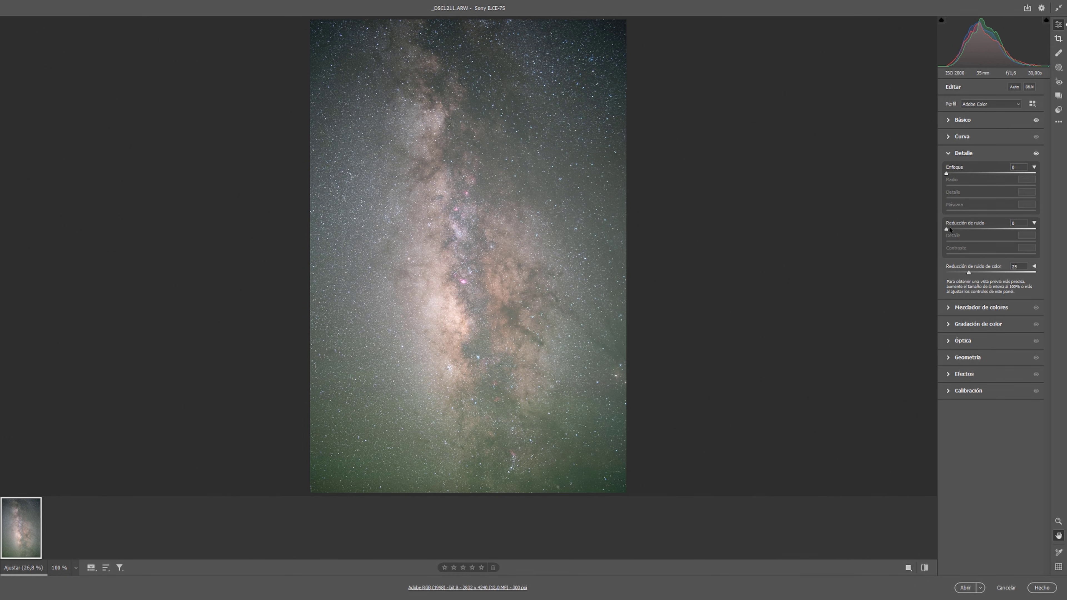
{"action": "left_click_drag", "start_coordinate": [949, 229], "coordinate": [953, 230]}
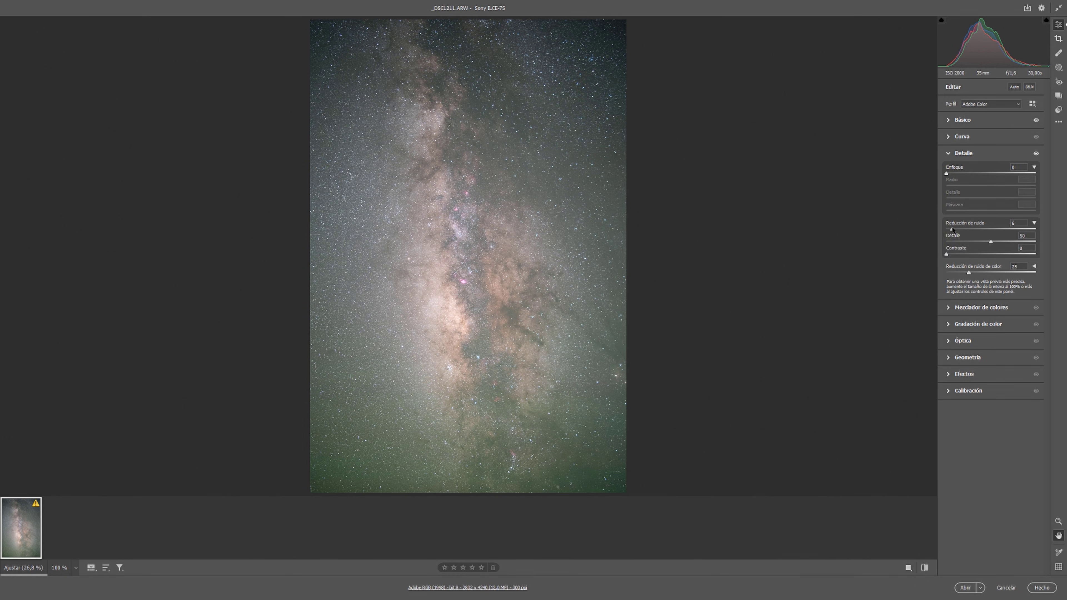
Enable the lens profile corrections and open the photo in Photoshop, keeping its embedded Adobe RGB (1998) profile.
{"action": "left_click", "coordinate": [949, 341]}
{"action": "left_click", "coordinate": [951, 243]}
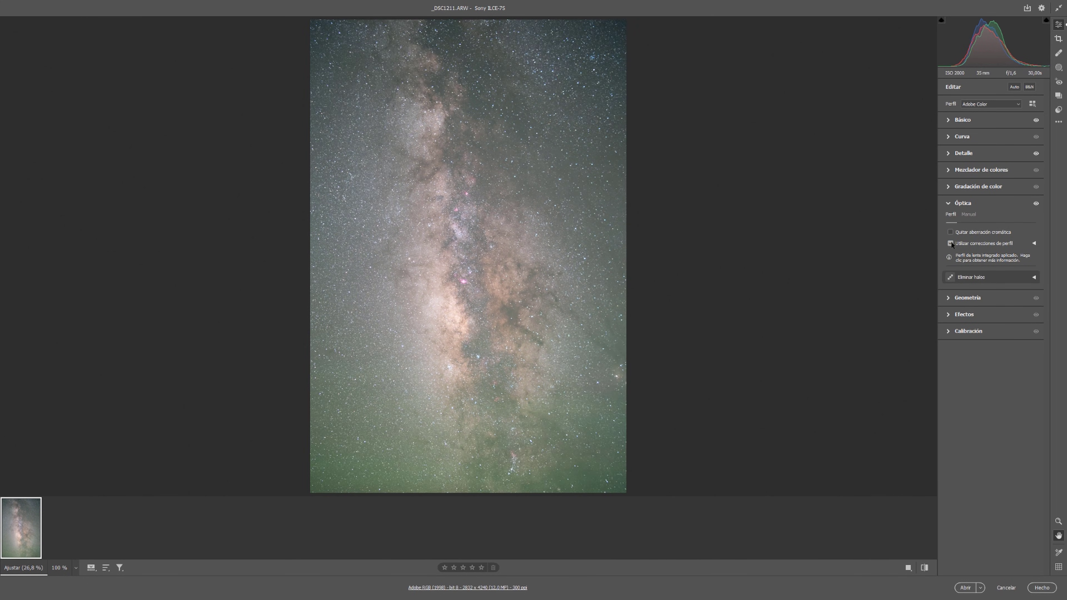
{"action": "left_click", "coordinate": [951, 243]}
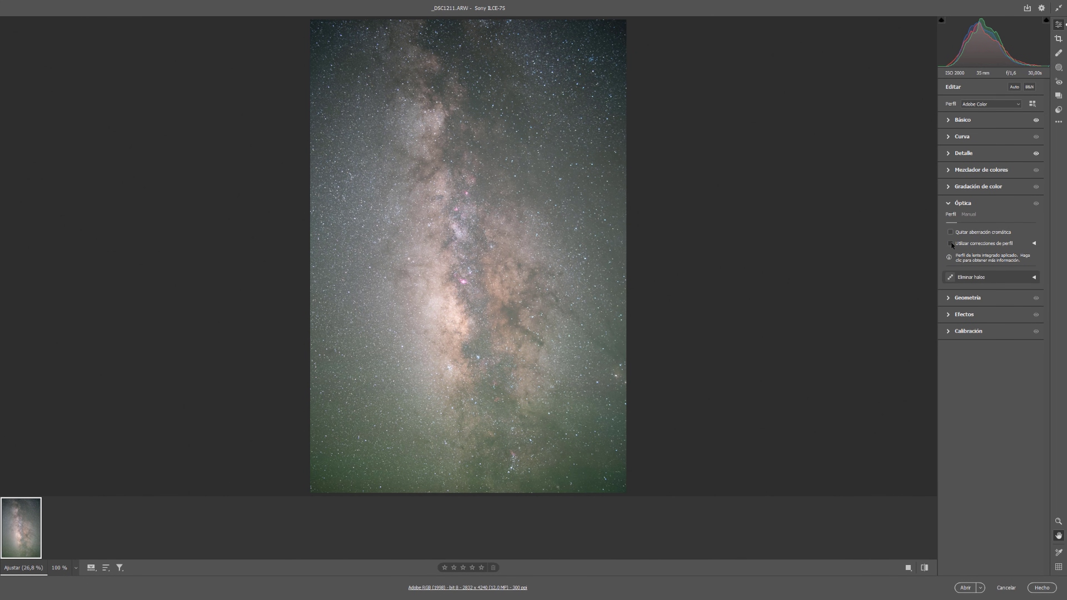
{"action": "left_click", "coordinate": [952, 243]}
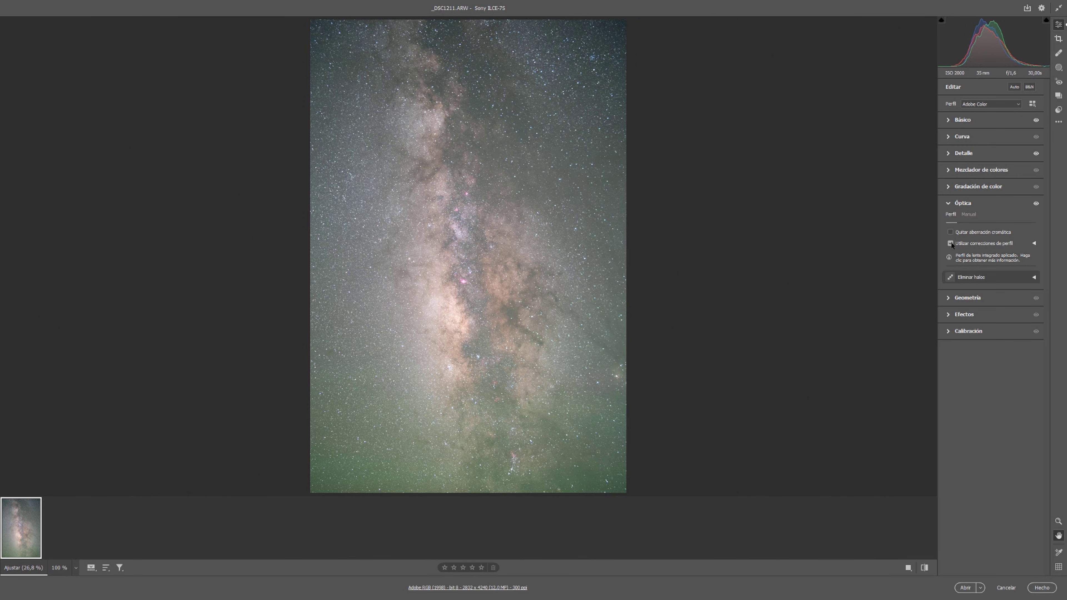
{"action": "left_click", "coordinate": [966, 588]}
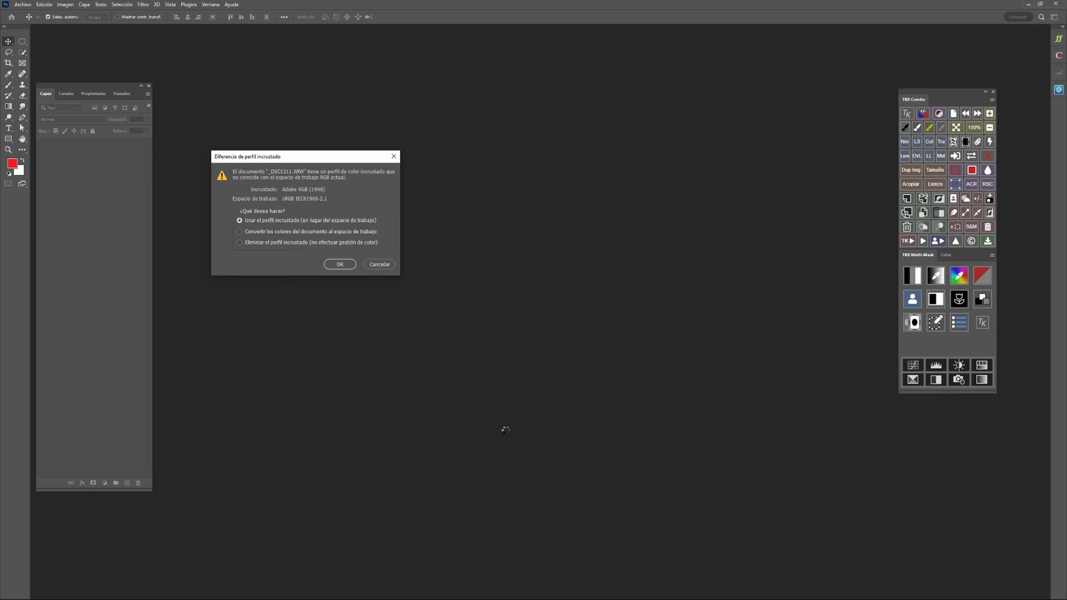
{"action": "left_click", "coordinate": [345, 268]}
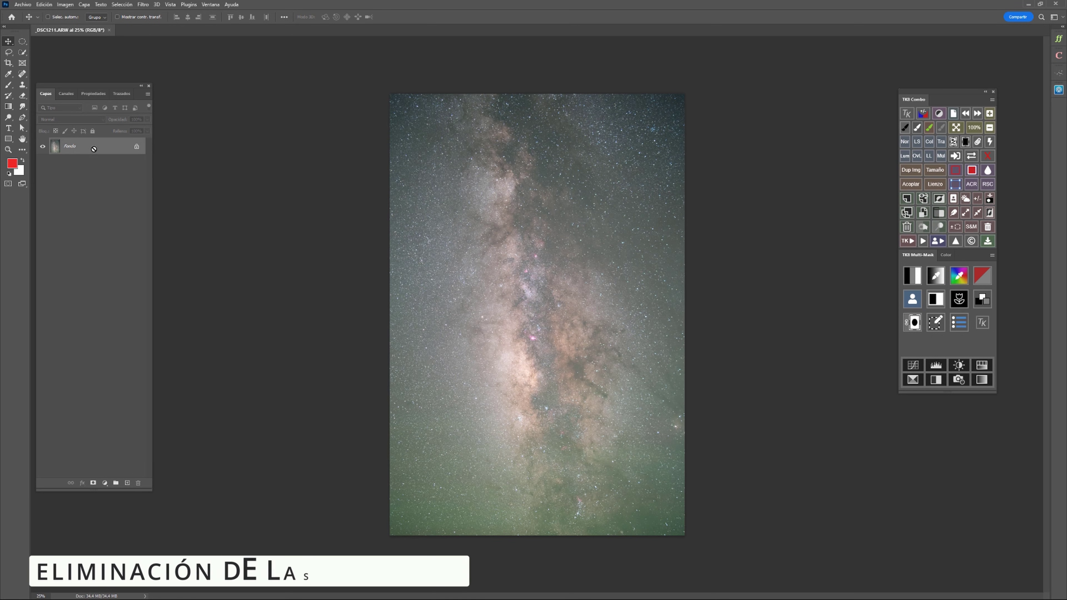
Duplicate the background layer and remove the stars from the copy with the StarXTerminator filter, leaving Large Tile Overlap off.
{"action": "key", "text": "ctrl+j"}
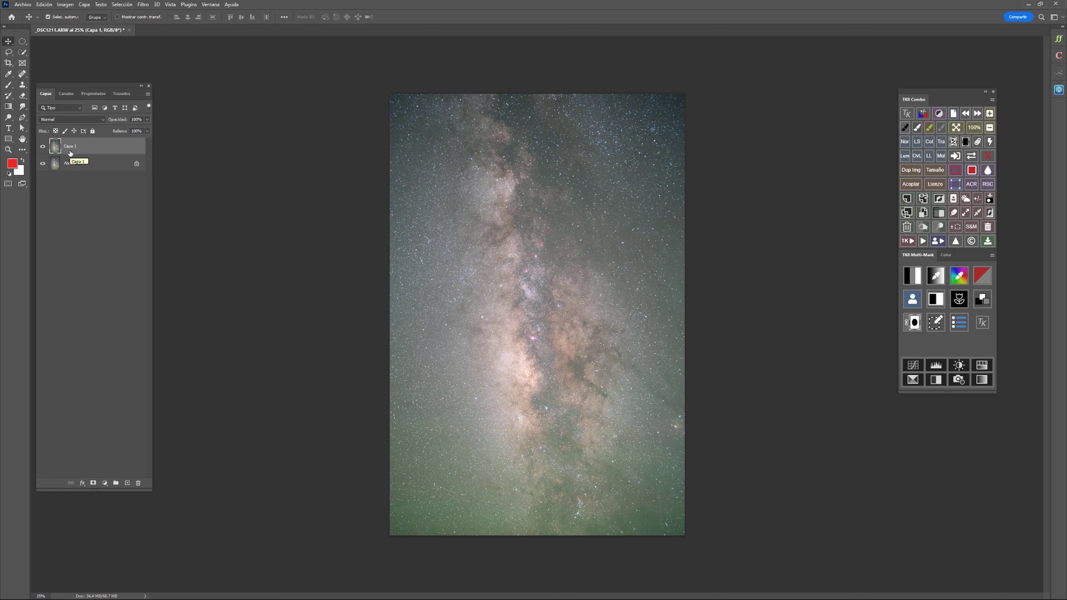
{"action": "left_click", "coordinate": [142, 4]}
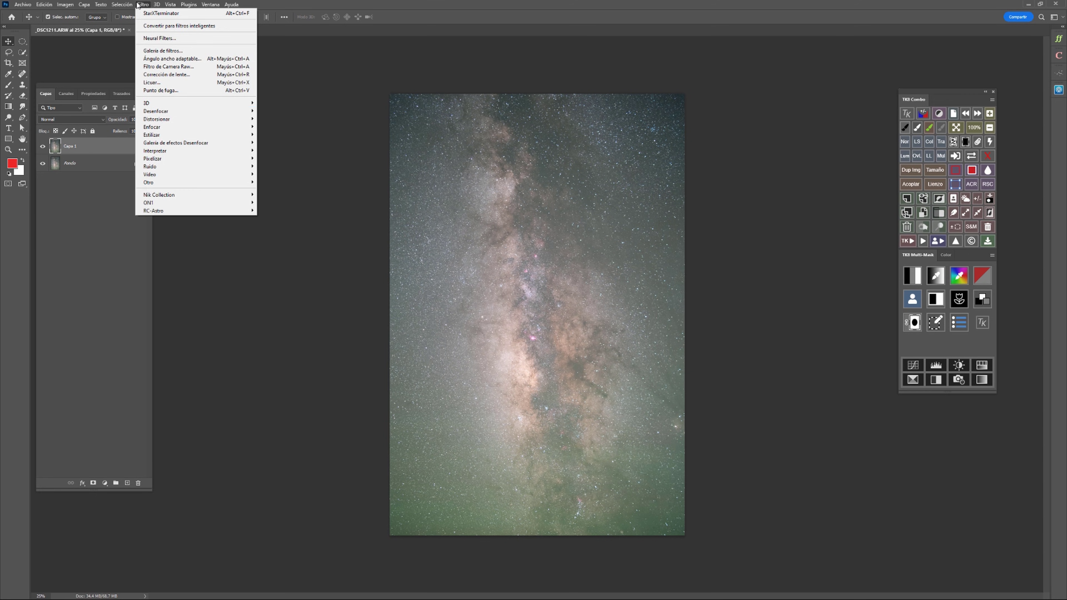
{"action": "mouse_move", "coordinate": [250, 210]}
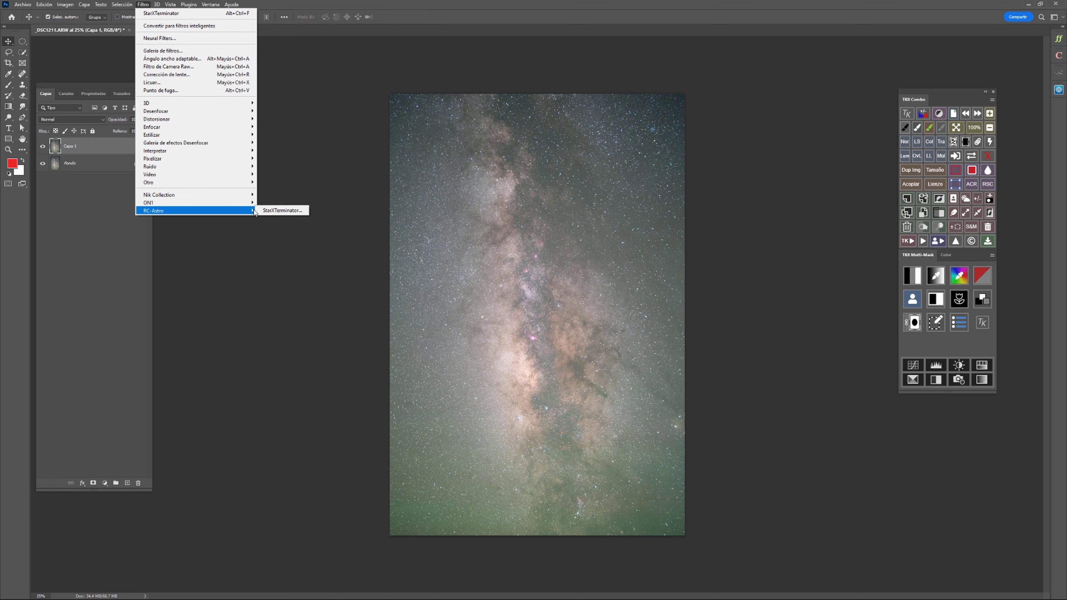
{"action": "left_click", "coordinate": [278, 211]}
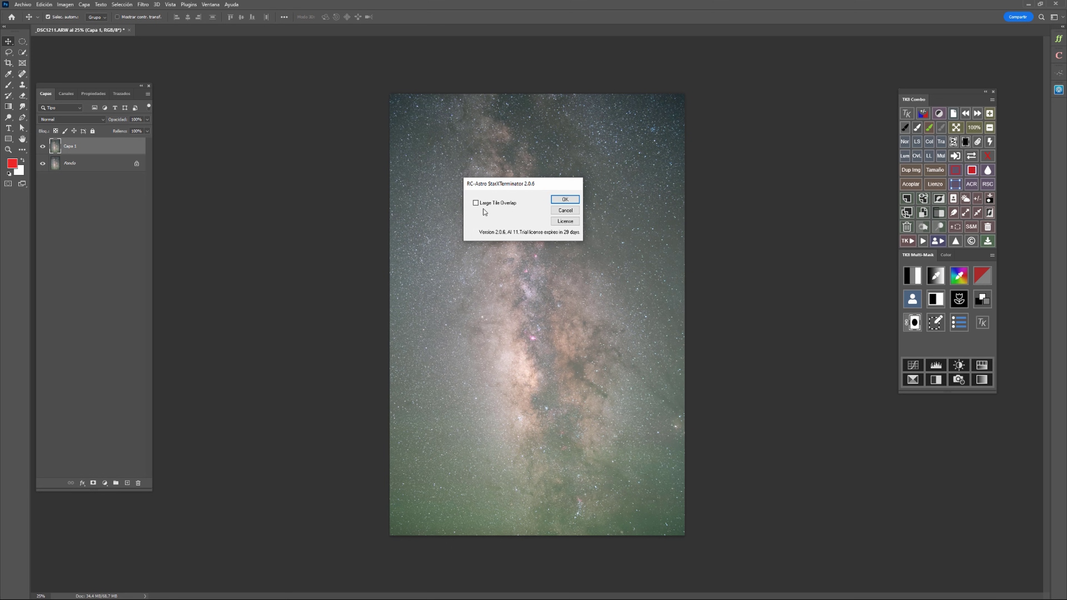
{"action": "left_click", "coordinate": [573, 200]}
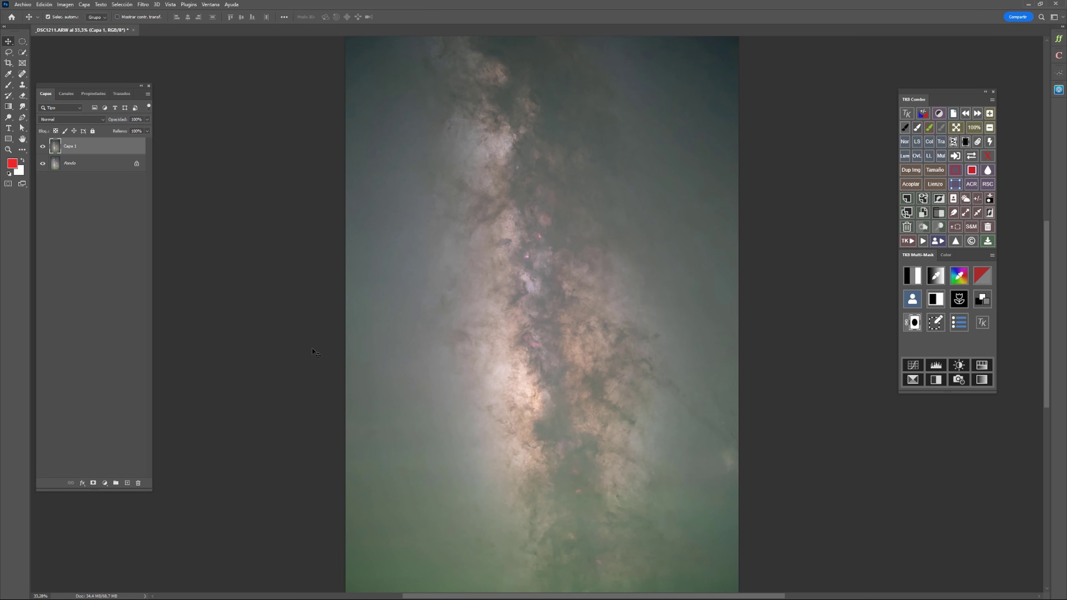
Examine the starless Milky Way up close and compare it with the original by hiding and showing Capa 1.
{"action": "scroll", "coordinate": [627, 386], "scroll_direction": "up", "scroll_amount": 3}
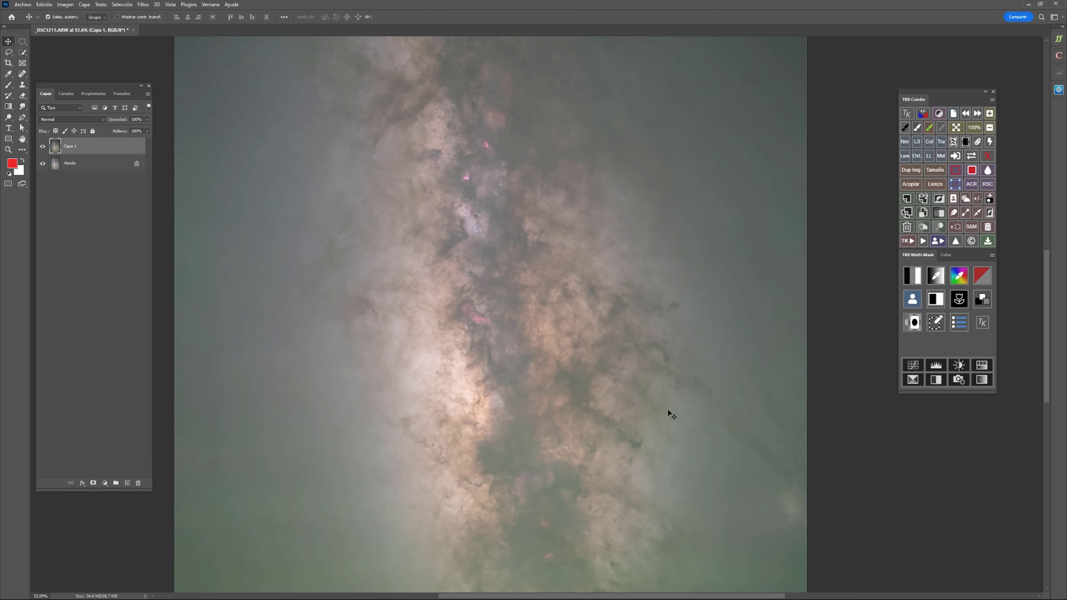
{"action": "scroll", "coordinate": [787, 510], "scroll_direction": "up", "scroll_amount": 2}
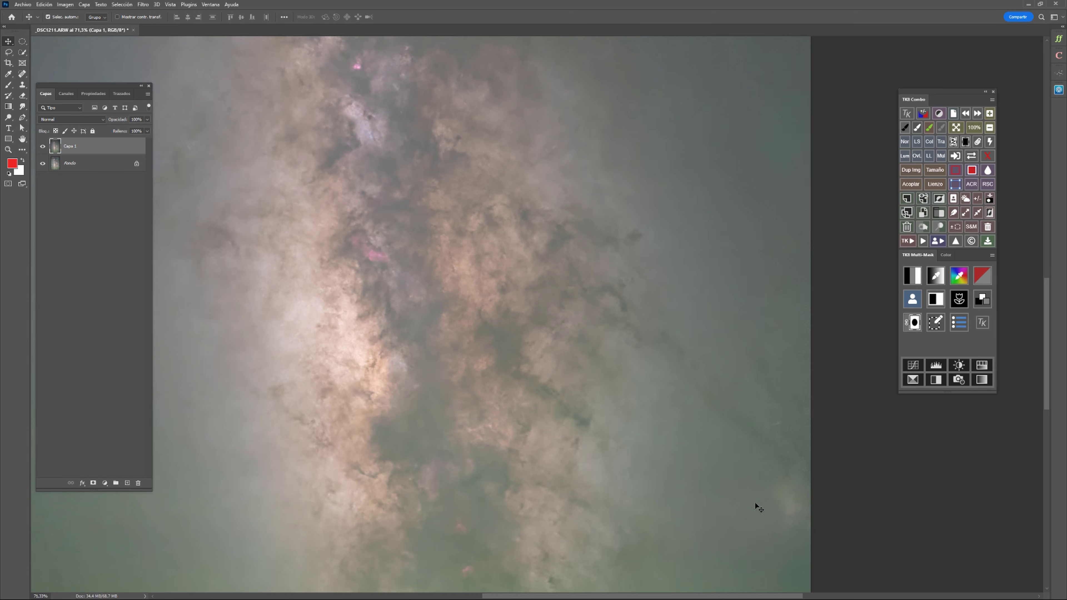
{"action": "scroll", "coordinate": [555, 460], "scroll_direction": "down", "scroll_amount": 1}
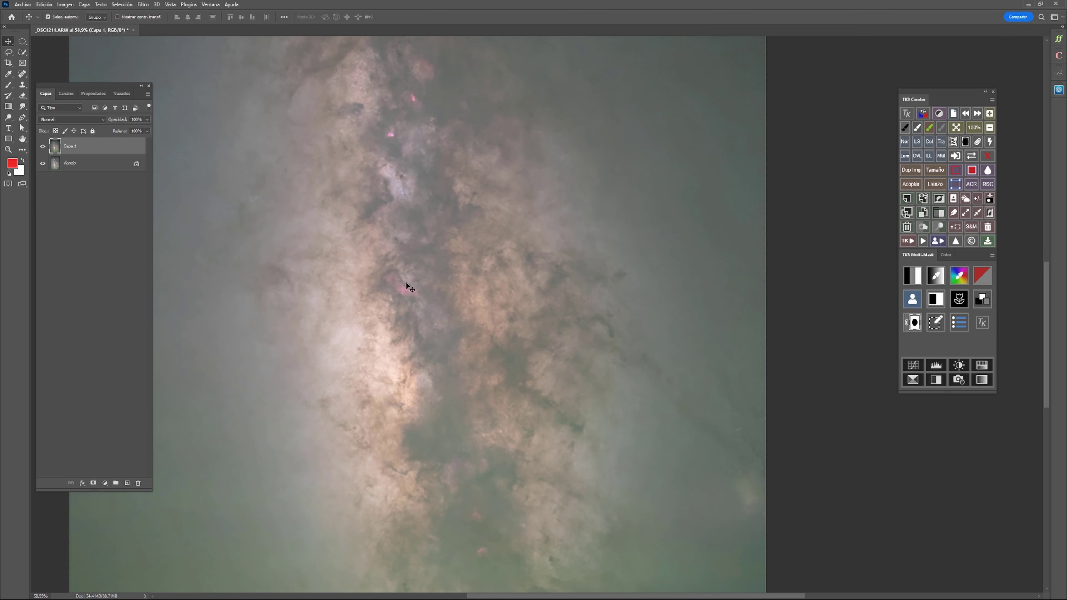
{"action": "scroll", "coordinate": [405, 290], "scroll_direction": "down", "scroll_amount": 3}
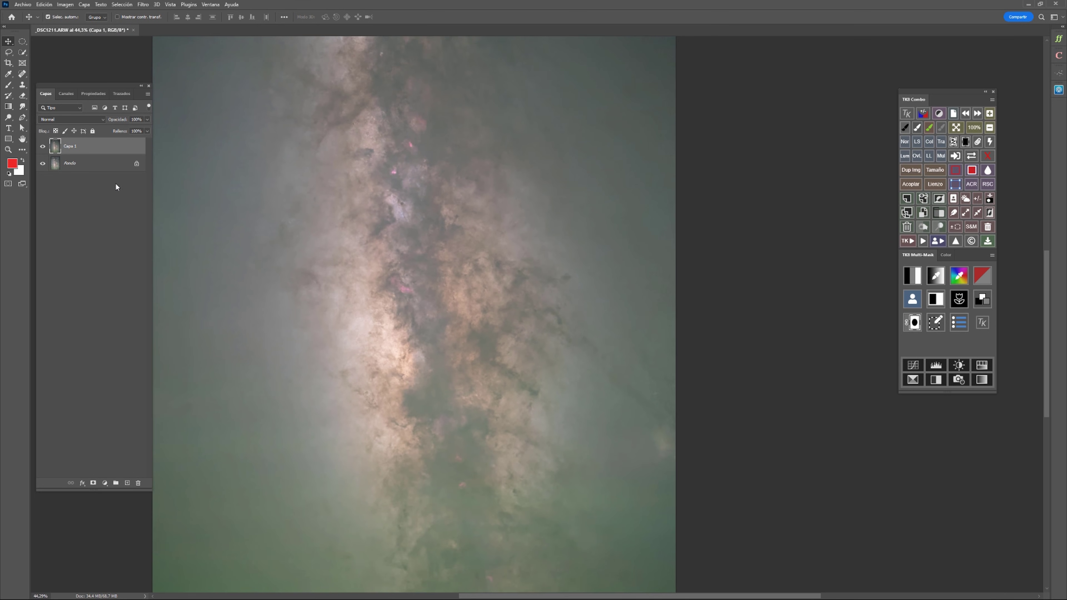
{"action": "left_click", "coordinate": [43, 147]}
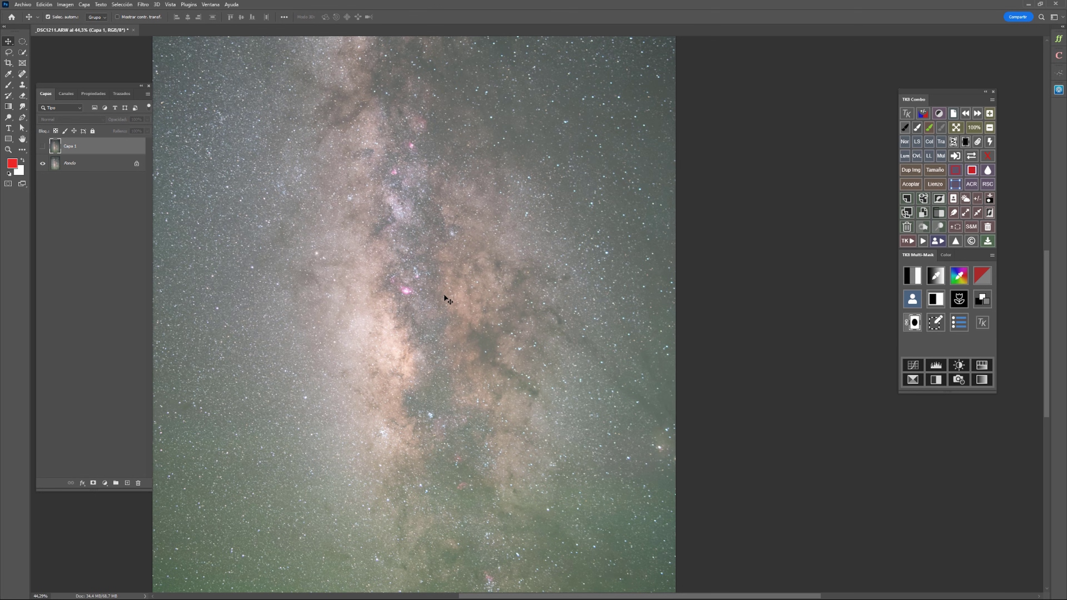
{"action": "left_click", "coordinate": [43, 147]}
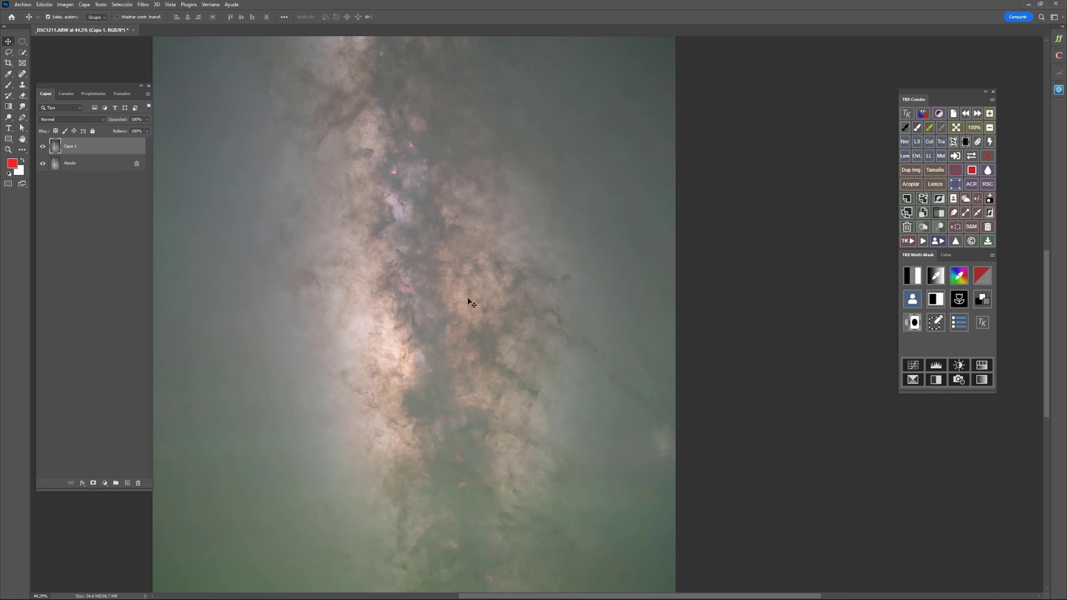
{"action": "scroll", "coordinate": [468, 300], "scroll_direction": "down", "scroll_amount": 3}
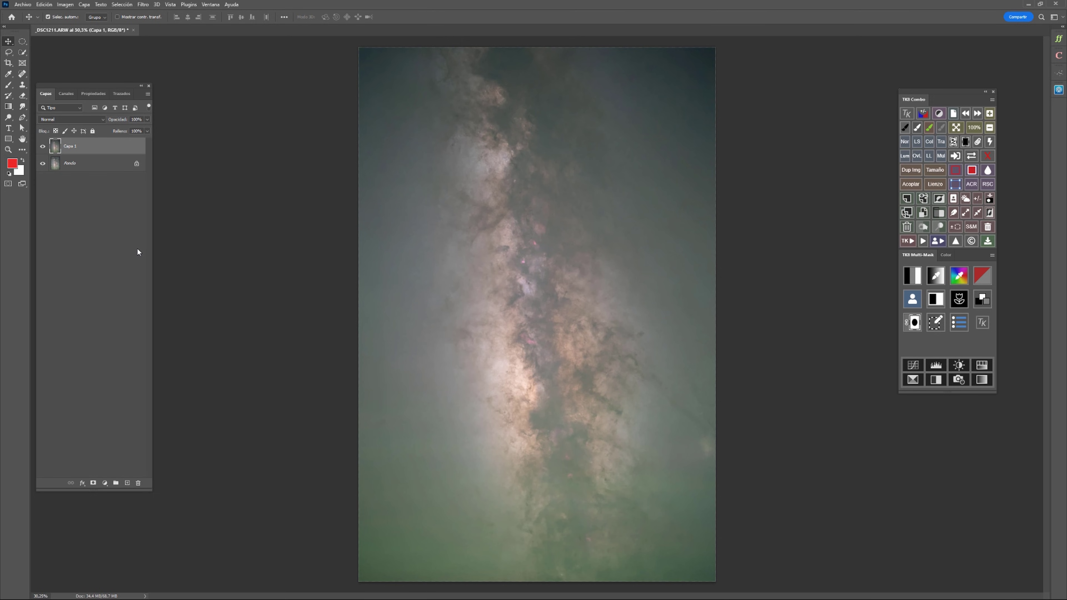
Duplicate Capa 1 and the background layer together, and compare the two copies.
{"action": "left_click", "coordinate": [98, 166], "text": "shift"}
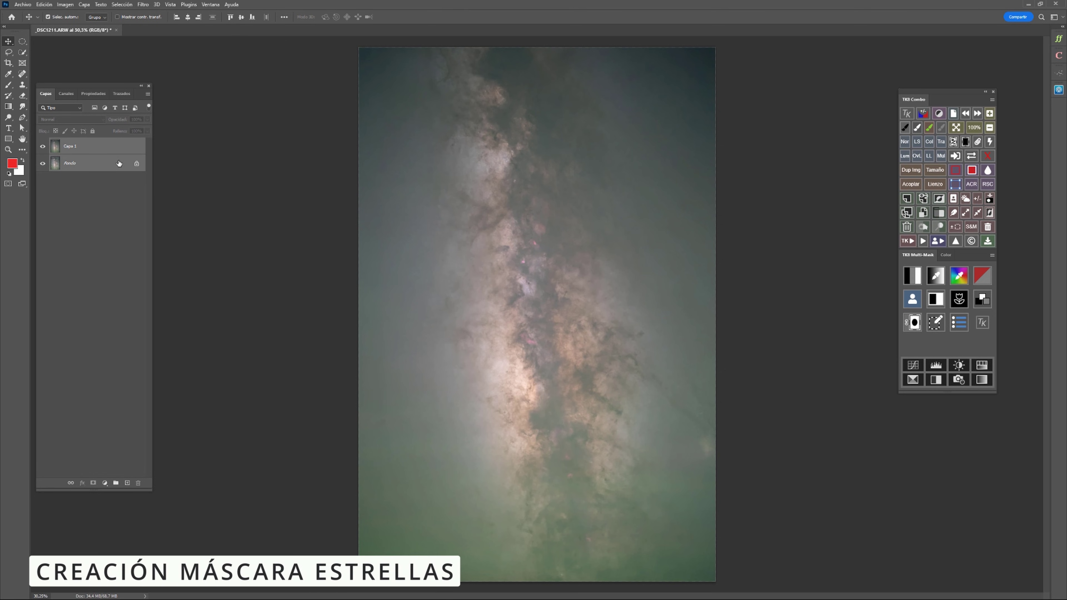
{"action": "key", "text": "ctrl+j"}
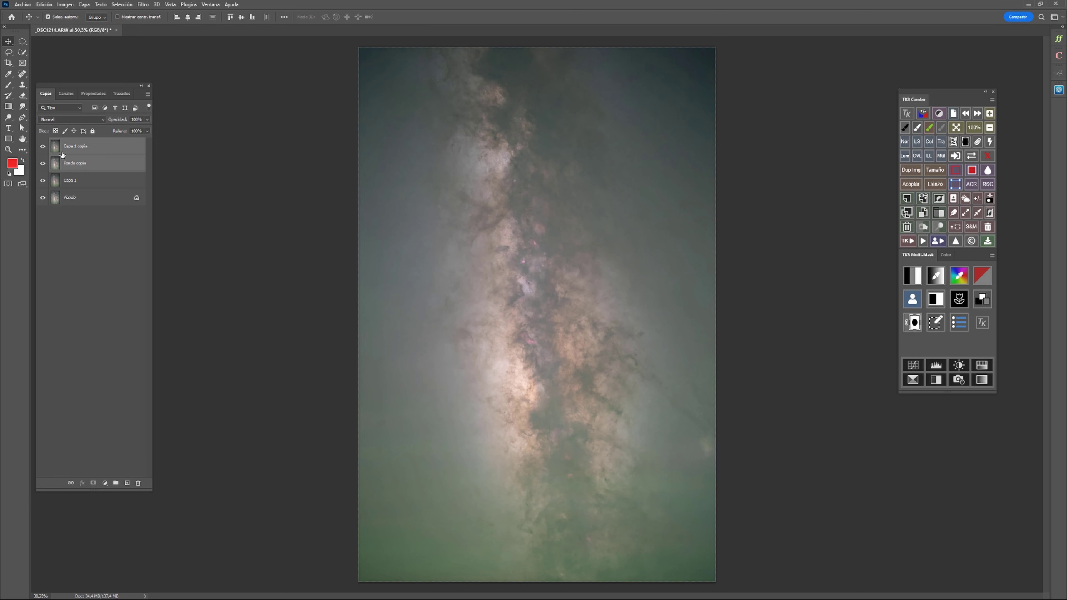
{"action": "left_click", "coordinate": [42, 146]}
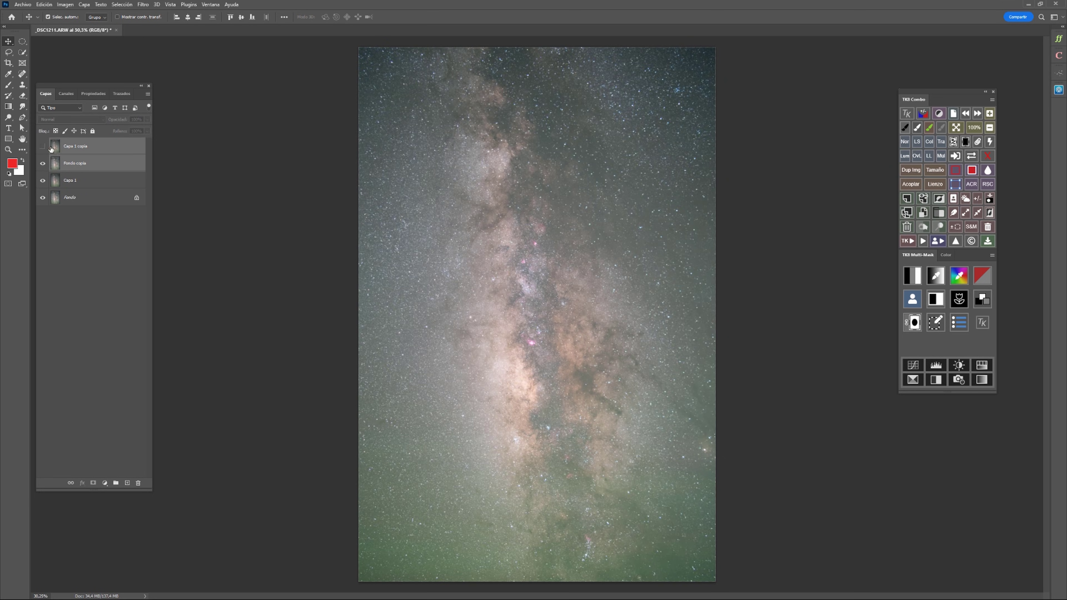
{"action": "left_click", "coordinate": [42, 146]}
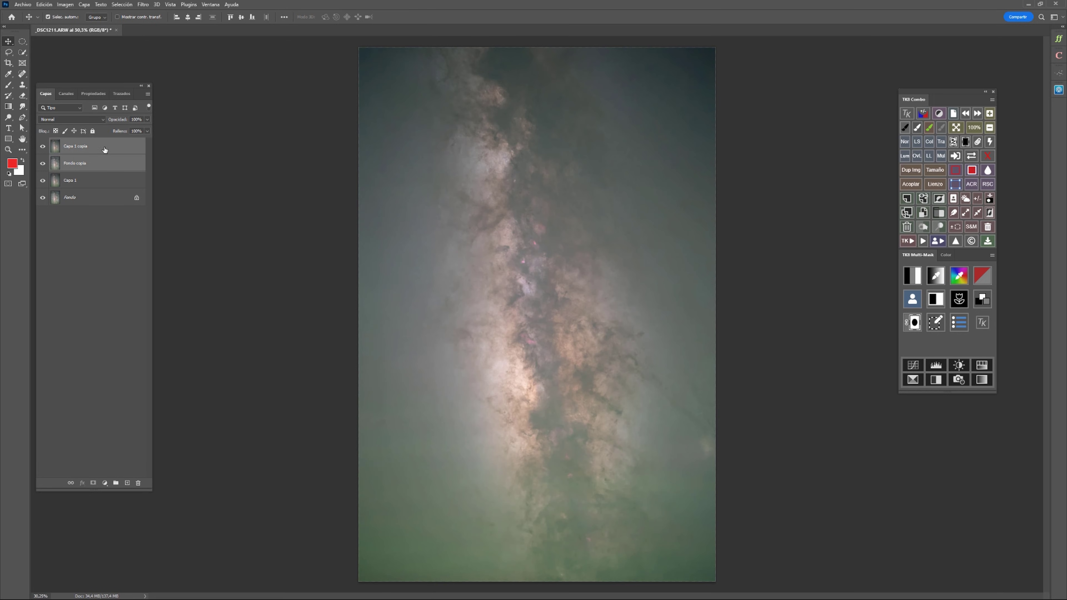
Set the blend mode of the starless copy, Capa 1 copia, to Difference (Diferencia).
{"action": "left_click", "coordinate": [83, 146]}
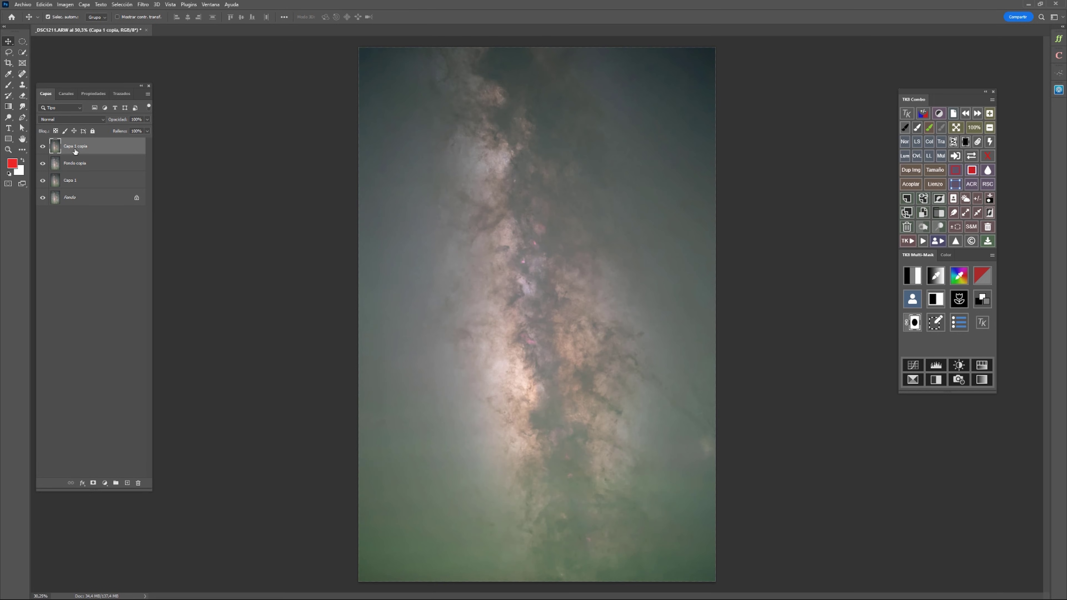
{"action": "left_click", "coordinate": [68, 121]}
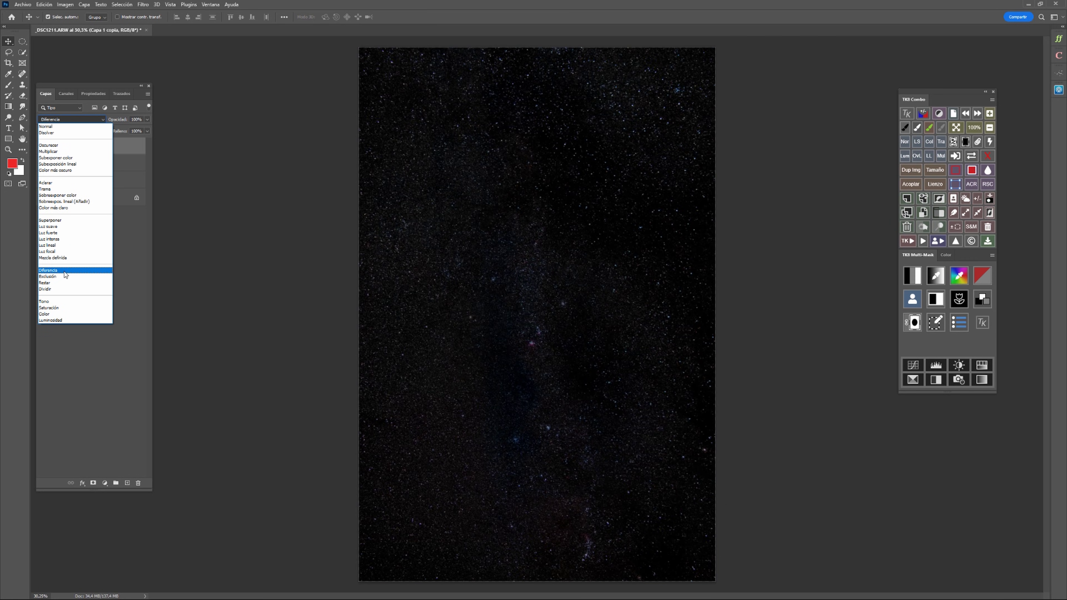
{"action": "left_click", "coordinate": [65, 275]}
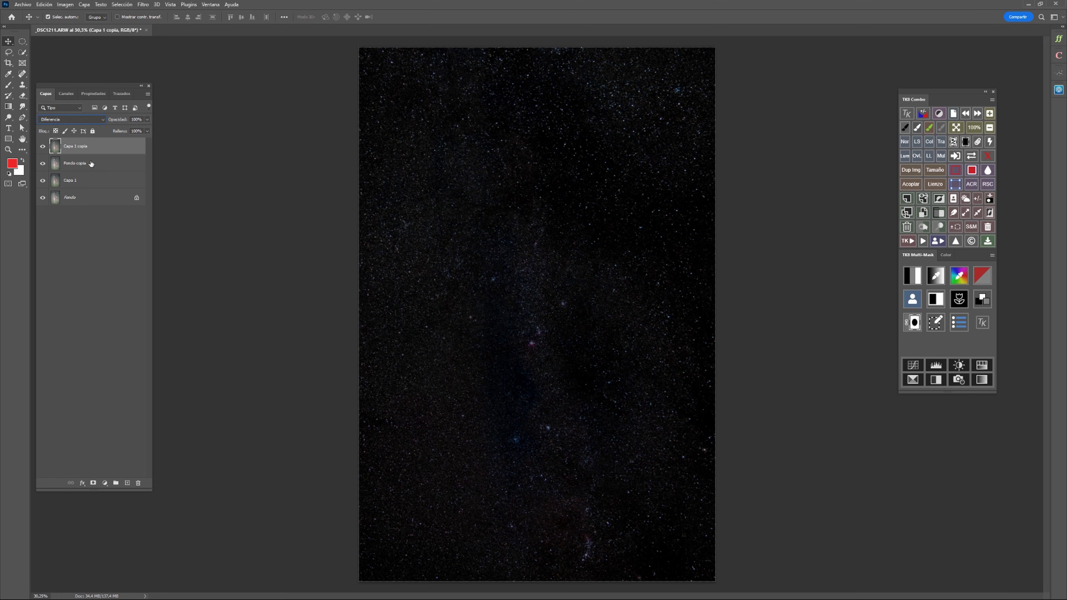
Merge Capa 1 copia and Fondo copia into a single layer of isolated stars.
{"action": "left_click", "coordinate": [104, 163], "text": "shift"}
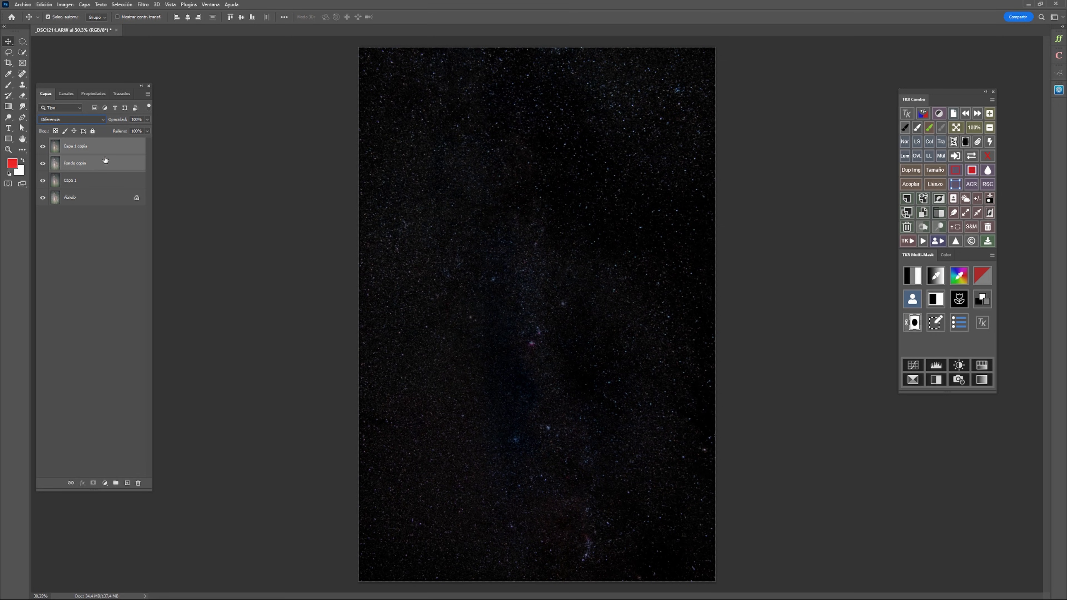
{"action": "right_click", "coordinate": [105, 160]}
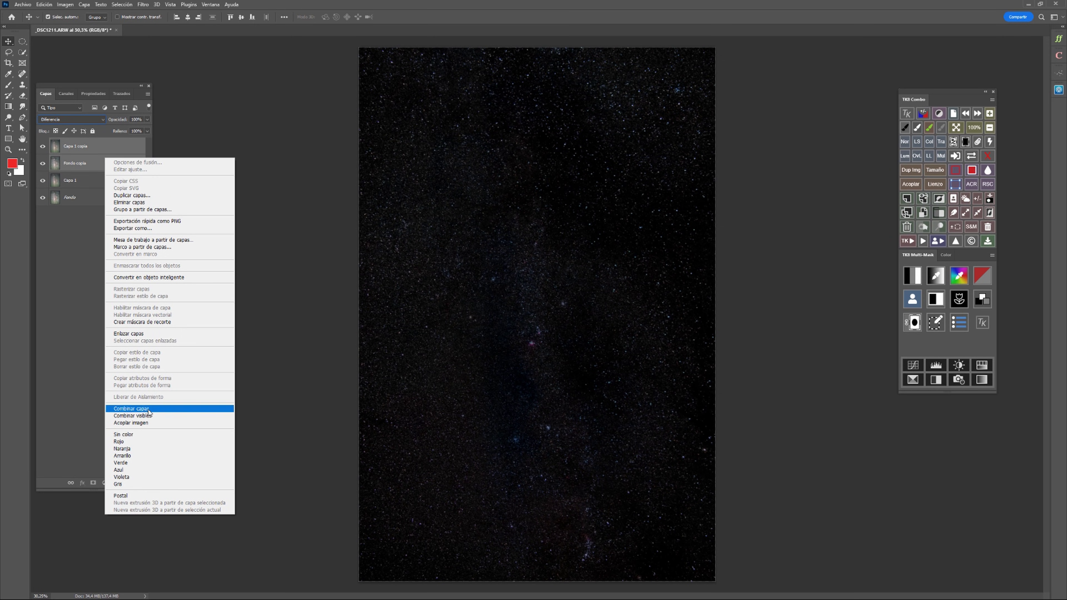
{"action": "left_click", "coordinate": [132, 408]}
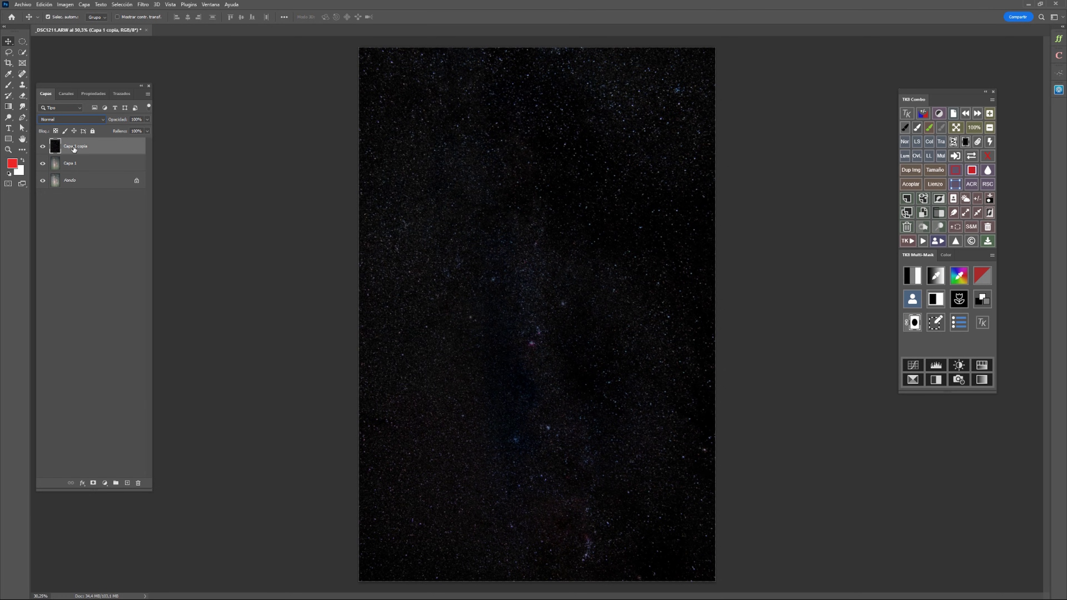
Hide the star layer Capa 1 copia and open the starless Capa 1 in the Camera Raw filter.
{"action": "left_click", "coordinate": [42, 146]}
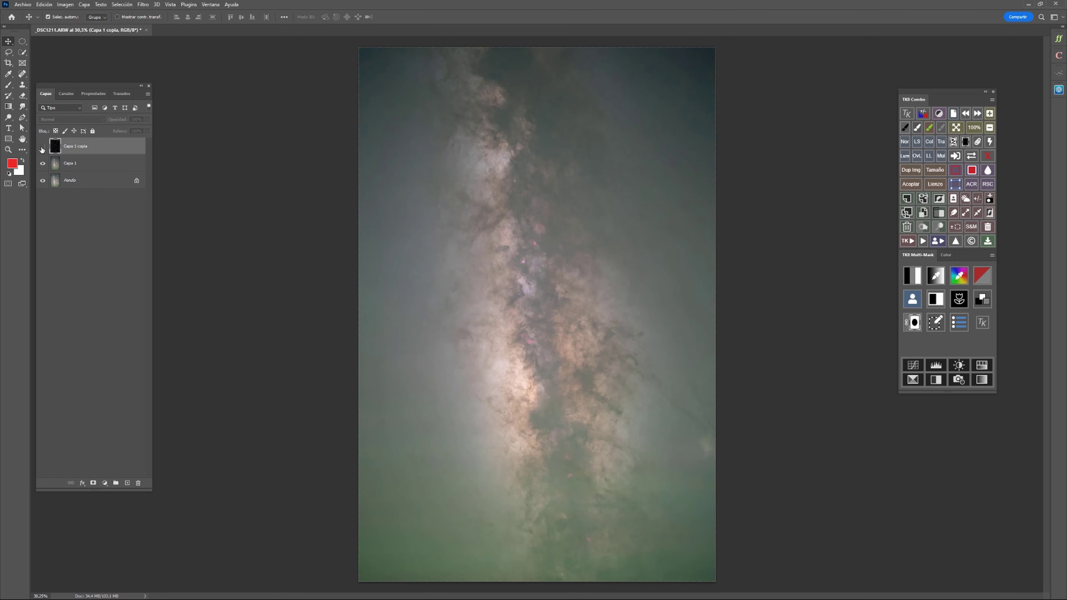
{"action": "left_click", "coordinate": [66, 169]}
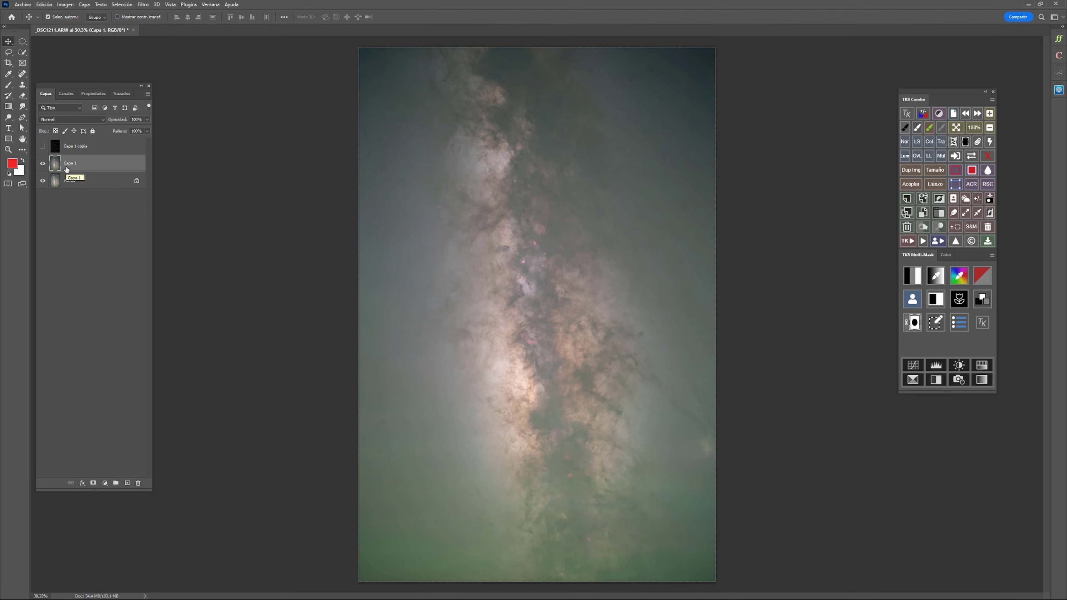
{"action": "left_click", "coordinate": [140, 9]}
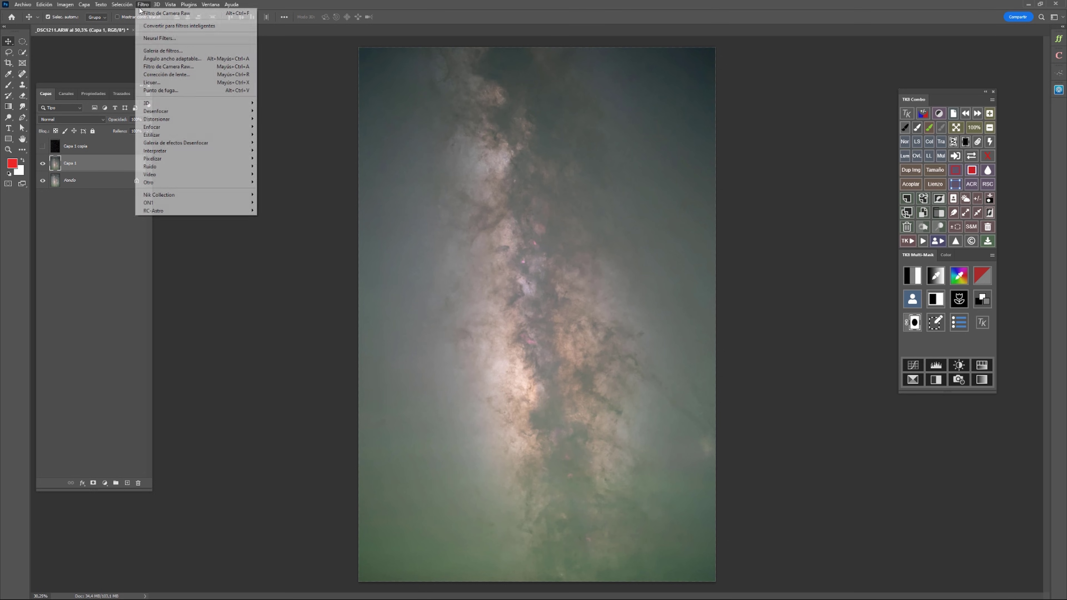
{"action": "left_click", "coordinate": [164, 65]}
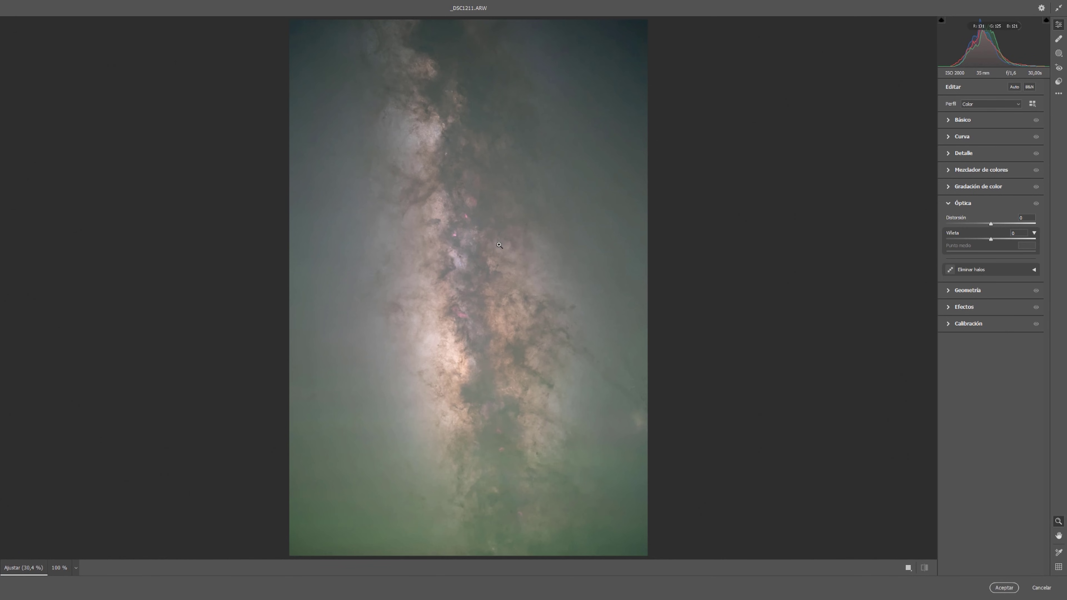
In the basic adjustments, set temperature and tint to +5, dehaze to +22, exposure to -0.10 and highlights to -83, and slightly raise contrast, clarity and vibrance.
{"action": "left_click", "coordinate": [949, 122]}
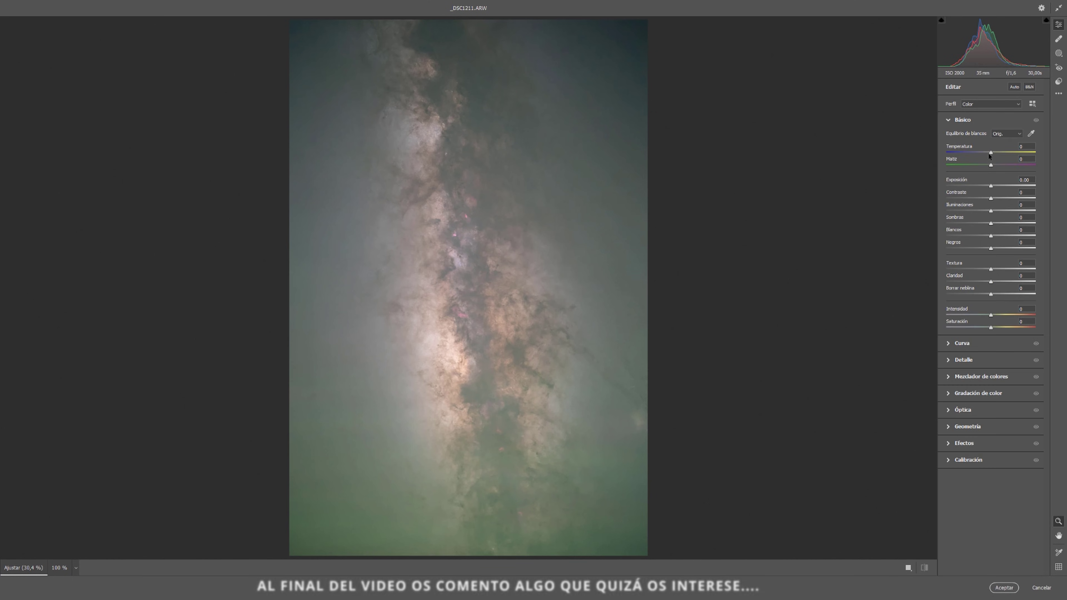
{"action": "left_click_drag", "start_coordinate": [992, 154], "coordinate": [993, 166]}
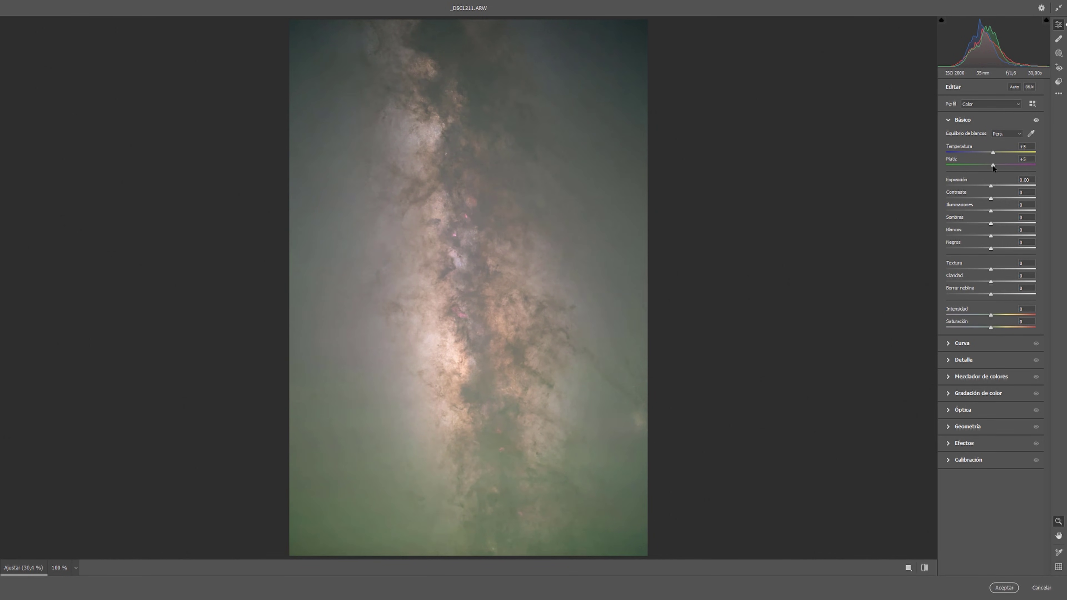
{"action": "left_click_drag", "start_coordinate": [991, 293], "coordinate": [1000, 295]}
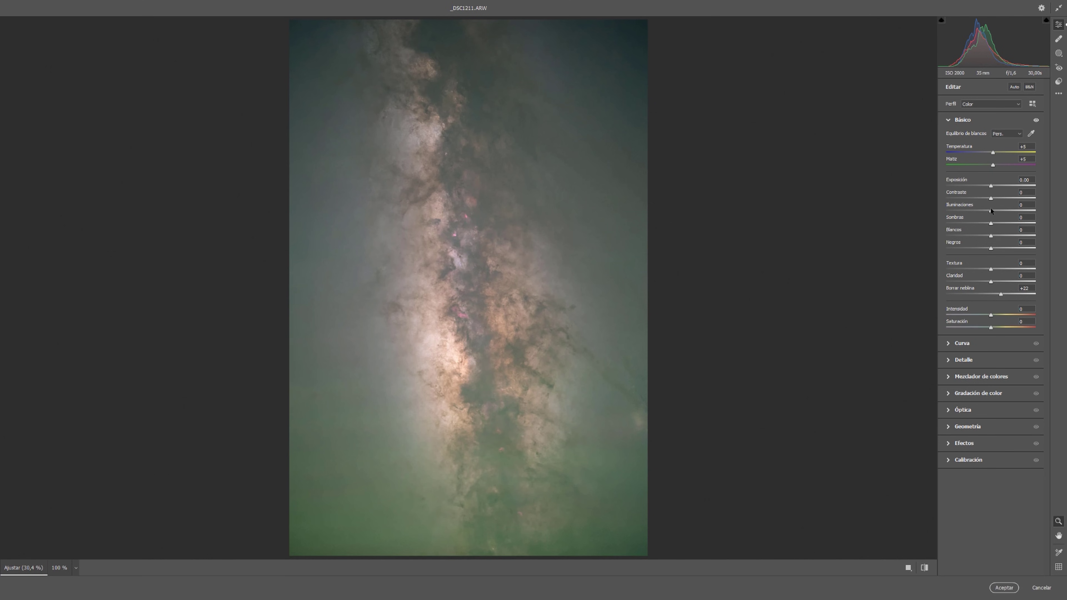
{"action": "left_click_drag", "start_coordinate": [978, 211], "coordinate": [992, 187]}
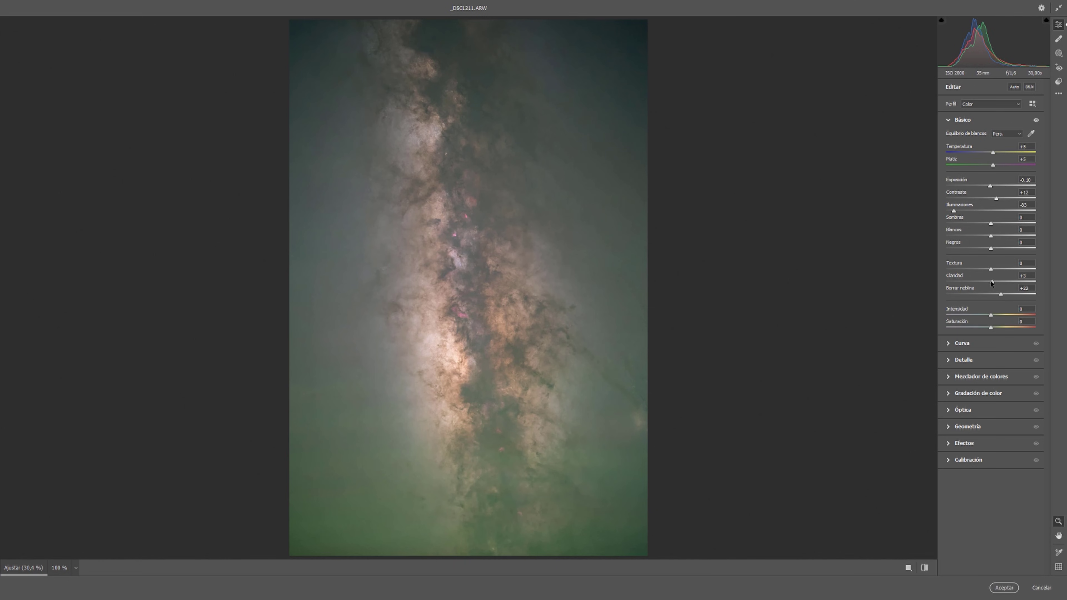
{"action": "left_click_drag", "start_coordinate": [997, 200], "coordinate": [1000, 204]}
{"action": "mouse_move", "coordinate": [993, 313]}
{"action": "left_mouse_down"}
{"action": "mouse_move", "coordinate": [1016, 316]}
{"action": "mouse_move", "coordinate": [997, 313]}
{"action": "left_mouse_up"}
Brighten the image corners with an optical vignette correction of about +43 and apply the Camera Raw filter.
{"action": "left_click", "coordinate": [948, 411]}
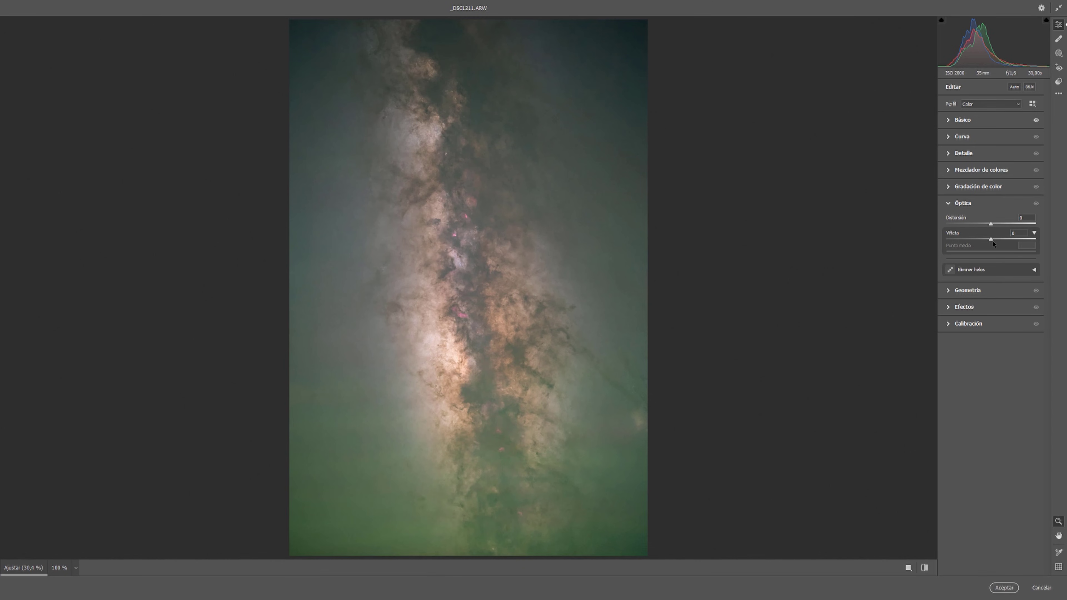
{"action": "left_click_drag", "start_coordinate": [993, 242], "coordinate": [1005, 244]}
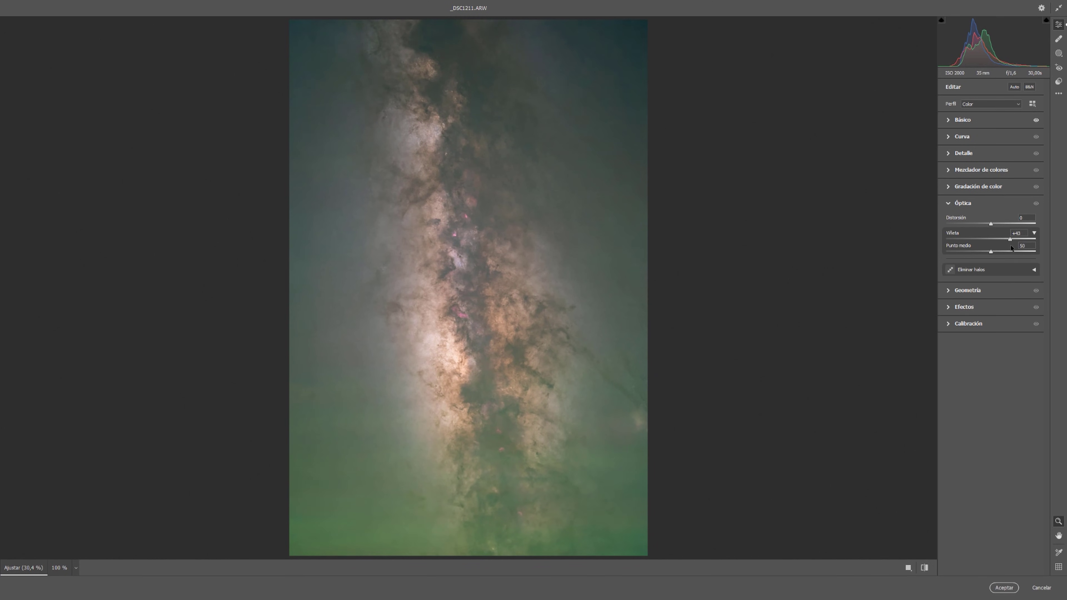
{"action": "left_click", "coordinate": [1004, 588]}
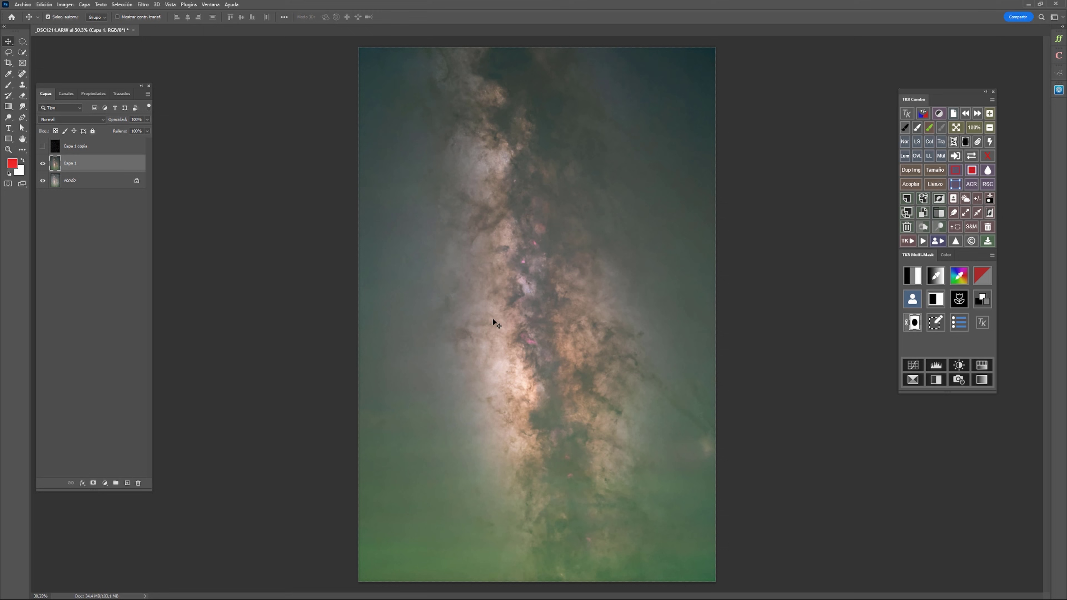
Compare the edited starless image with the original by repeatedly hiding and showing Capa 1.
{"action": "left_click", "coordinate": [43, 164]}
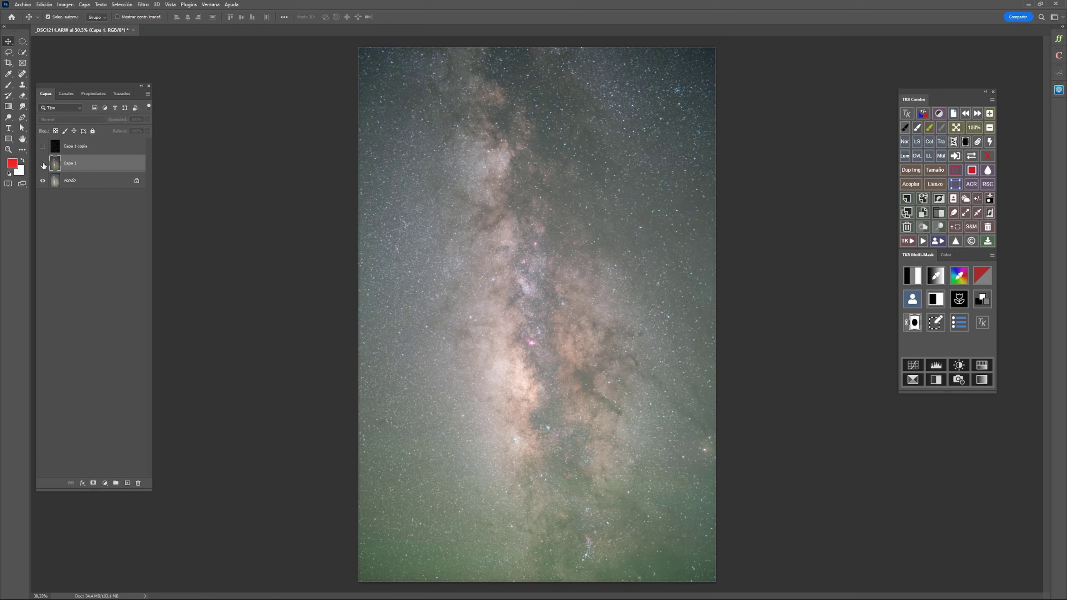
{"action": "left_click", "coordinate": [43, 164]}
{"action": "left_click", "coordinate": [44, 165]}
{"action": "left_click", "coordinate": [43, 165]}
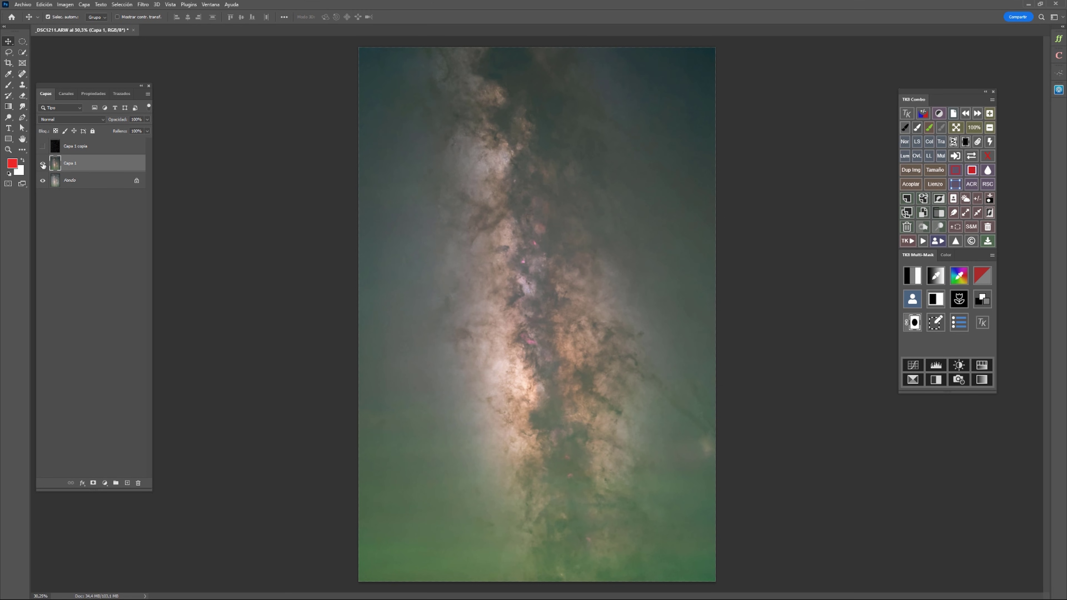
{"action": "left_click", "coordinate": [42, 164]}
{"action": "left_click", "coordinate": [43, 165]}
{"action": "left_click", "coordinate": [43, 165]}
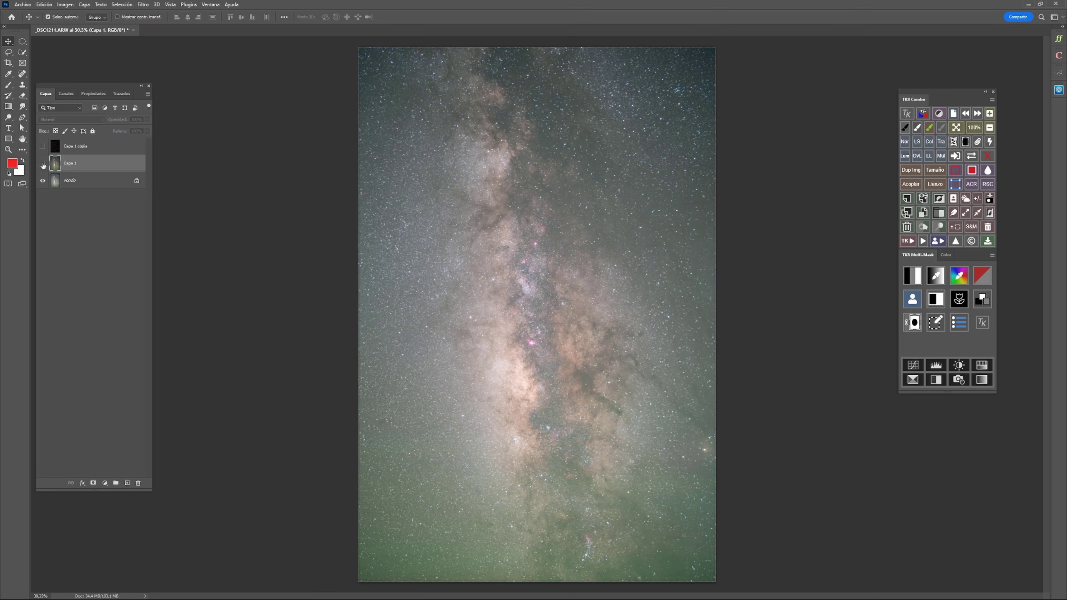
{"action": "left_click", "coordinate": [43, 164]}
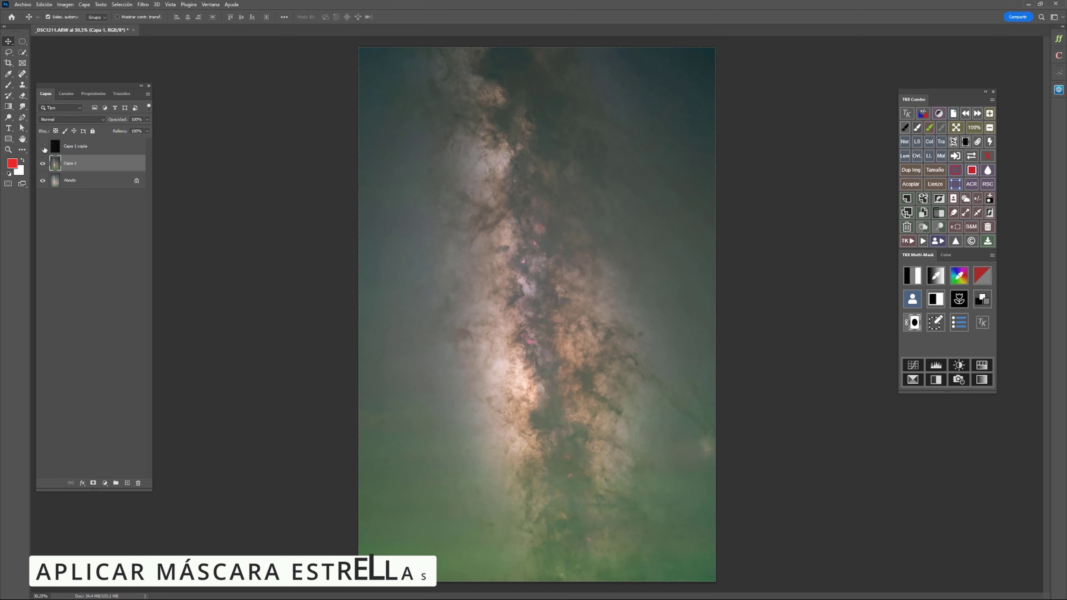
Show and select the star layer Capa 1 copia, and add a Curves adjustment layer above it.
{"action": "left_click", "coordinate": [43, 146]}
{"action": "left_click", "coordinate": [56, 147]}
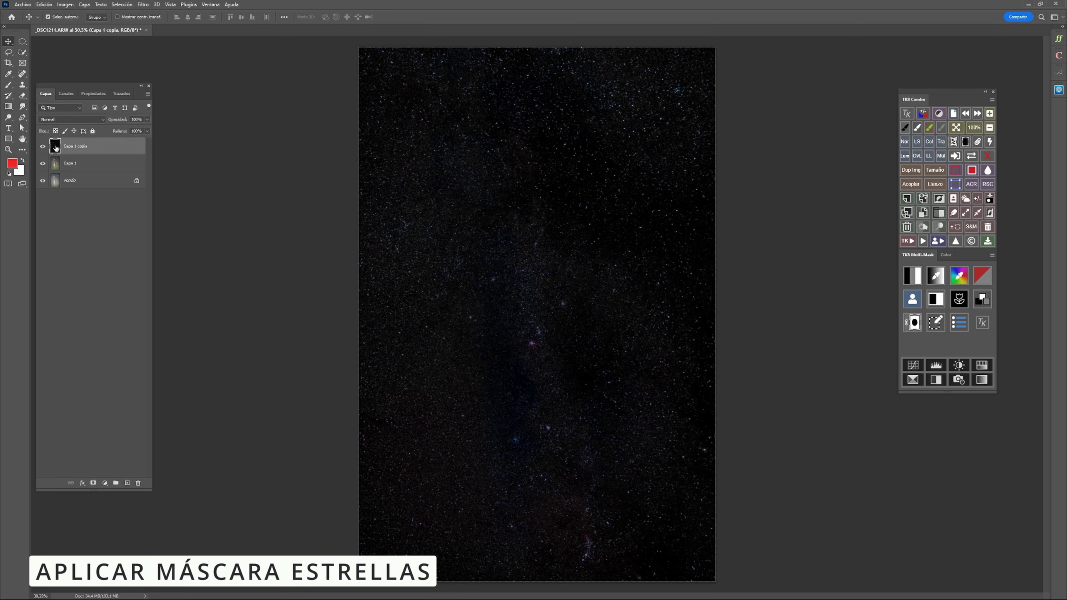
{"action": "left_click", "coordinate": [104, 483]}
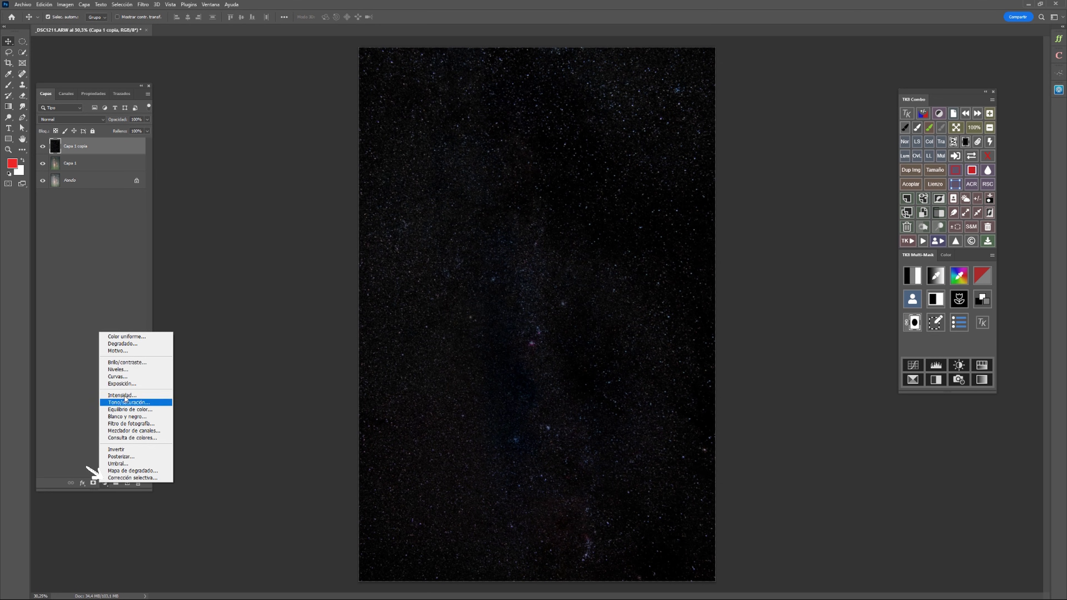
{"action": "left_click", "coordinate": [127, 377]}
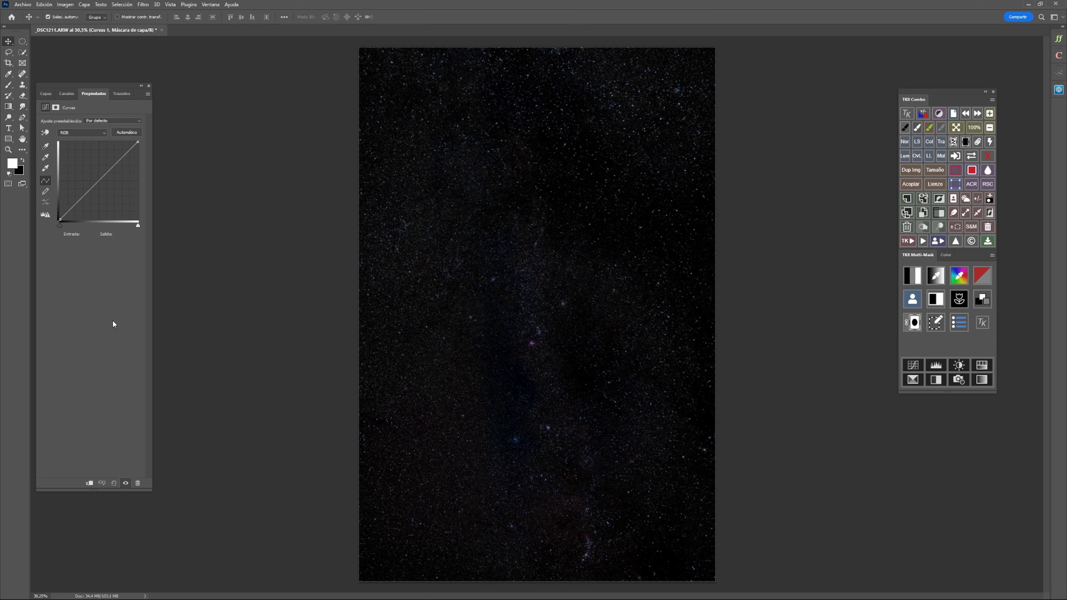
Clip the Curves adjustment to the star layer and shape its curve to darken the faint stars while keeping the brightest ones.
{"action": "left_click", "coordinate": [89, 190]}
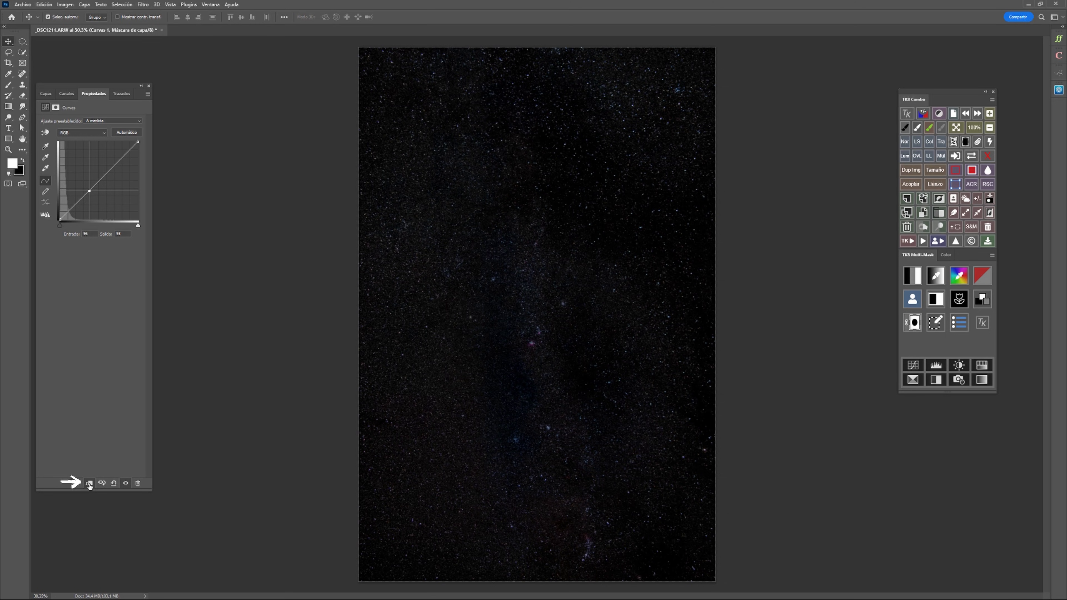
{"action": "left_click", "coordinate": [89, 485]}
{"action": "mouse_move", "coordinate": [110, 170]}
{"action": "left_mouse_down"}
{"action": "mouse_move", "coordinate": [102, 158]}
{"action": "mouse_move", "coordinate": [91, 194]}
{"action": "mouse_move", "coordinate": [108, 165]}
{"action": "left_mouse_up"}
{"action": "left_click", "coordinate": [44, 95]}
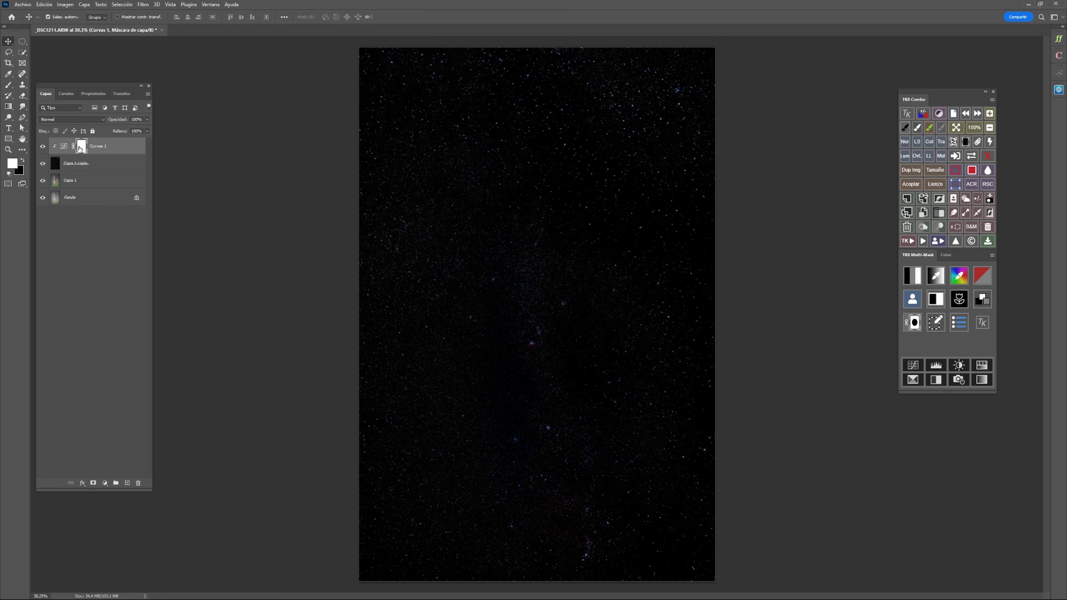
Set the blend mode of the star layer Capa 1 copia to Color Dodge (Sobreexponer color) and try out its opacity.
{"action": "left_click", "coordinate": [96, 164]}
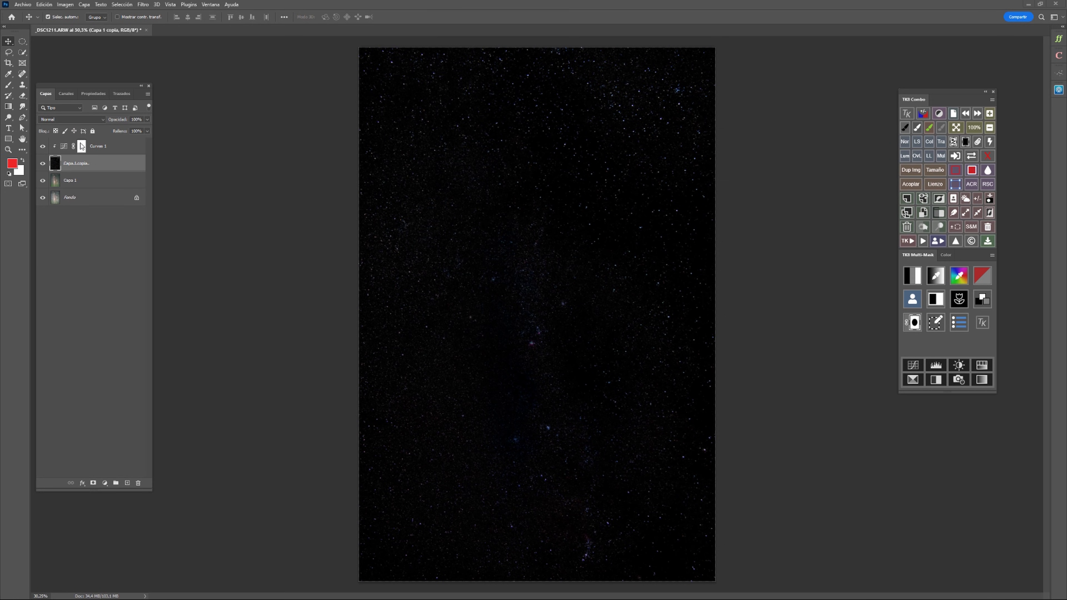
{"action": "left_click", "coordinate": [73, 122]}
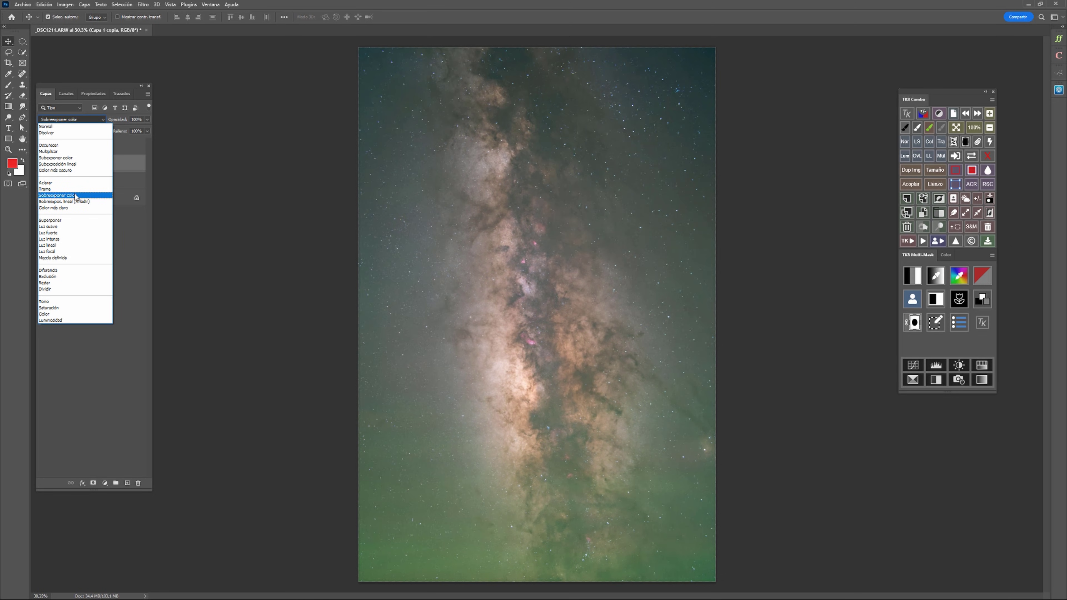
{"action": "left_click", "coordinate": [75, 196]}
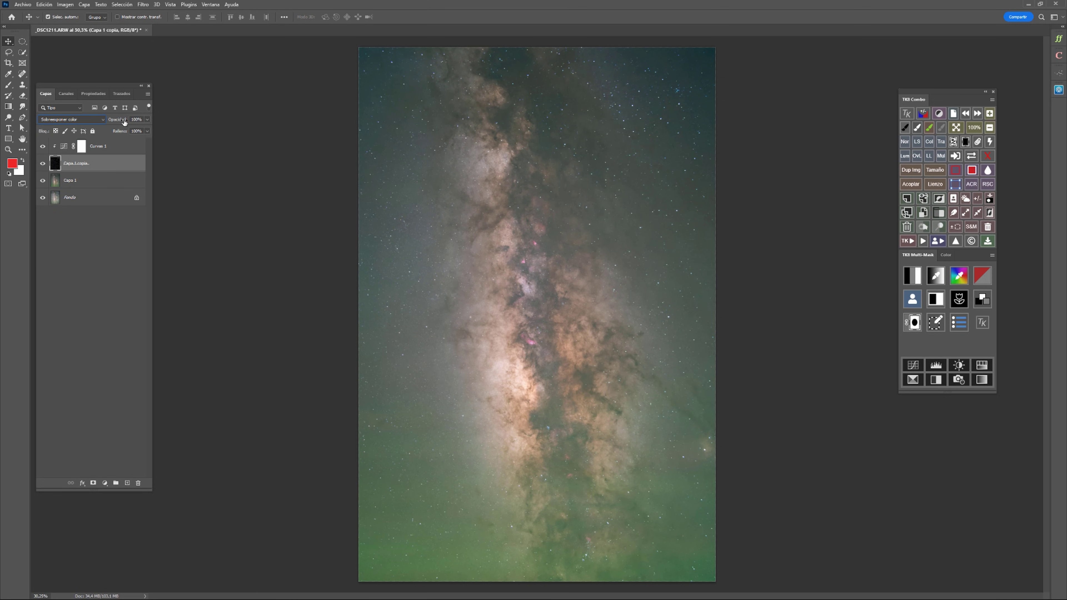
{"action": "left_click_drag", "start_coordinate": [120, 123], "coordinate": [128, 122]}
Compare the finished edit with the original photo by repeatedly isolating the background layer Fondo.
{"action": "left_click", "coordinate": [42, 199], "text": "alt"}
{"action": "left_click", "coordinate": [41, 200], "text": "alt"}
{"action": "left_click", "coordinate": [42, 200], "text": "alt"}
{"action": "left_click", "coordinate": [42, 200], "text": "alt"}
{"action": "left_click", "coordinate": [41, 200], "text": "alt"}
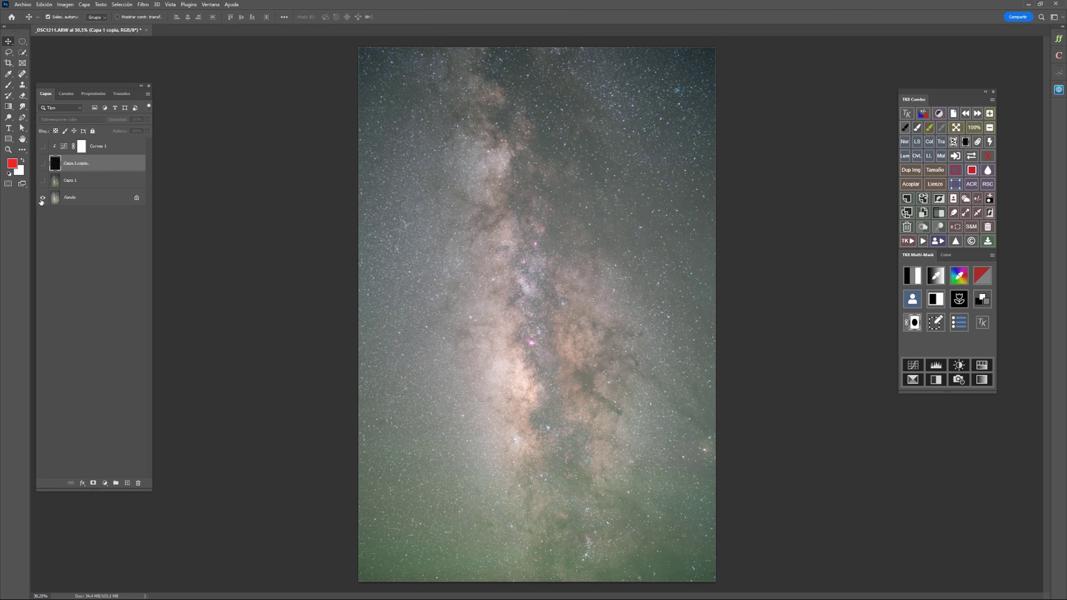
{"action": "left_click", "coordinate": [42, 200], "text": "alt"}
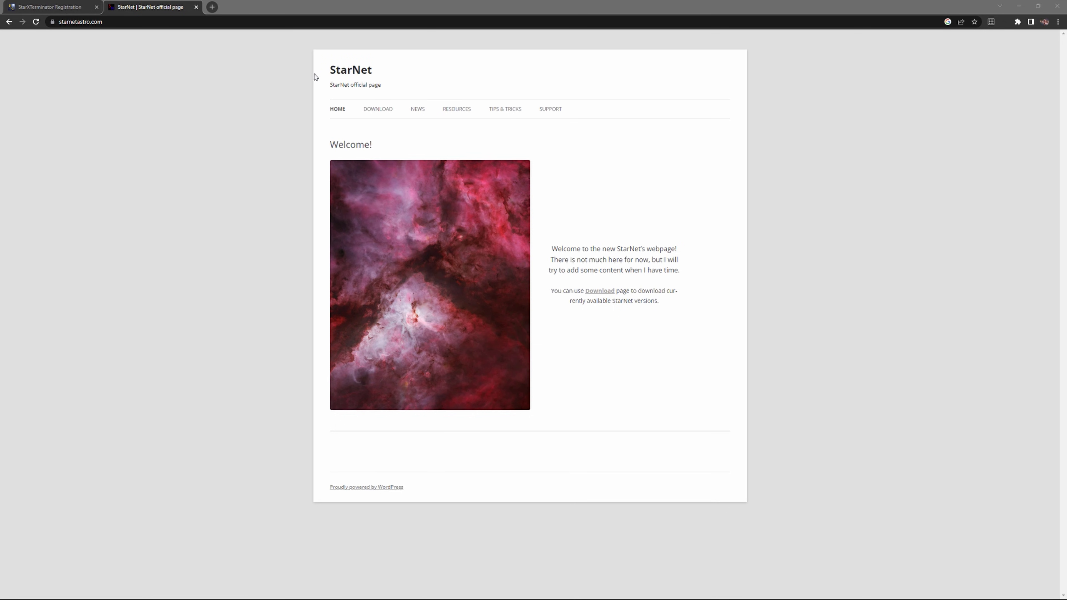
Open the Download page of the StarNet website in the browser and review the available versions.
{"action": "left_click", "coordinate": [379, 111]}
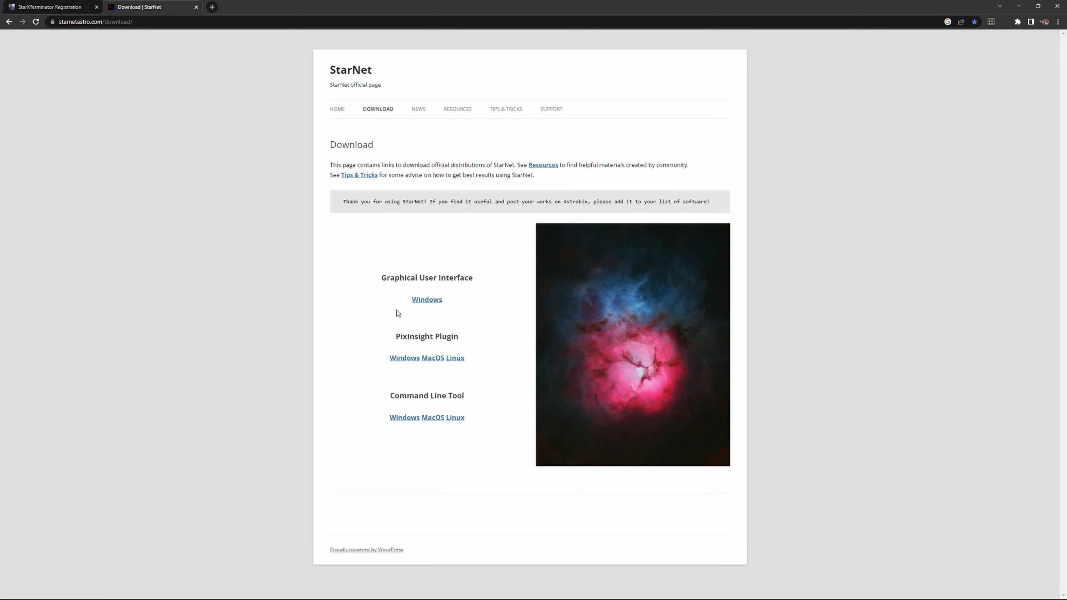
{"action": "left_click", "coordinate": [400, 362]}
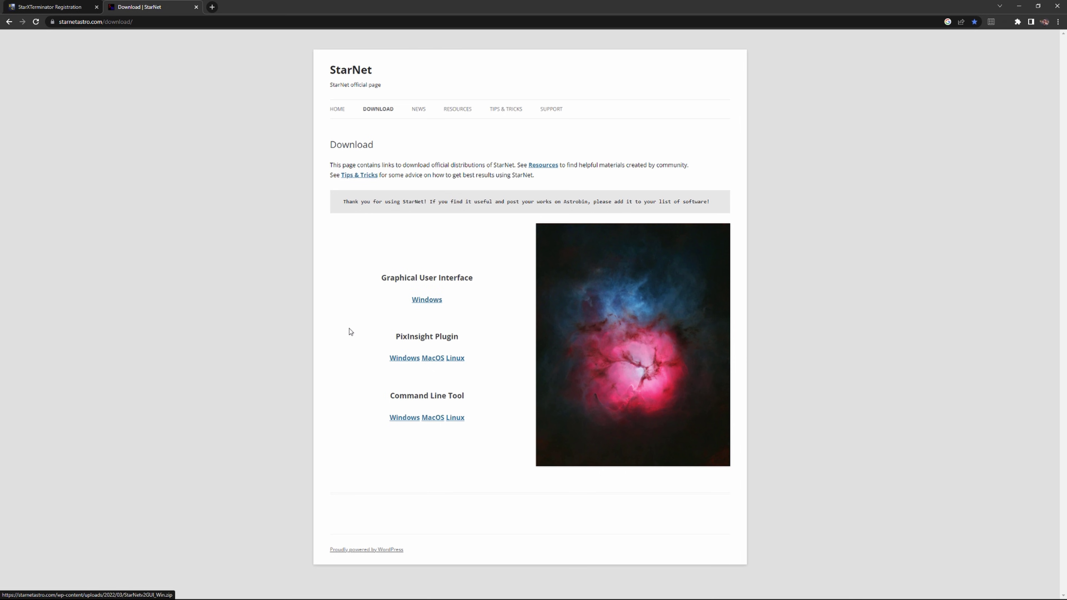
Switch to File Explorer, launch starnetGUI from the StarNetv2GUI_Win folder and move its window clear of the image files.
{"action": "key", "text": "super"}
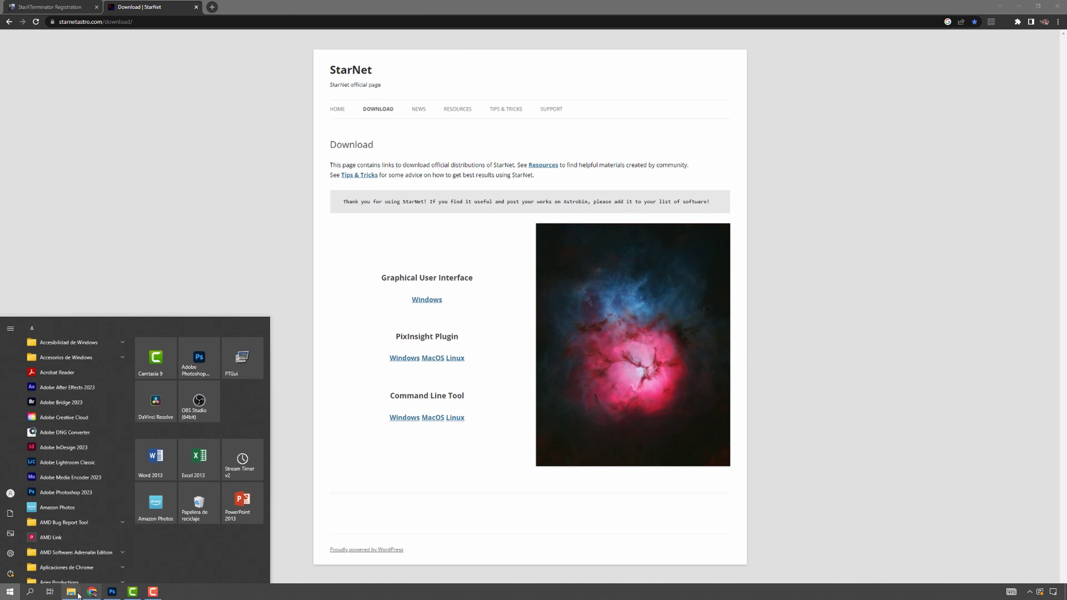
{"action": "left_click", "coordinate": [72, 593]}
{"action": "double_click", "coordinate": [507, 132]}
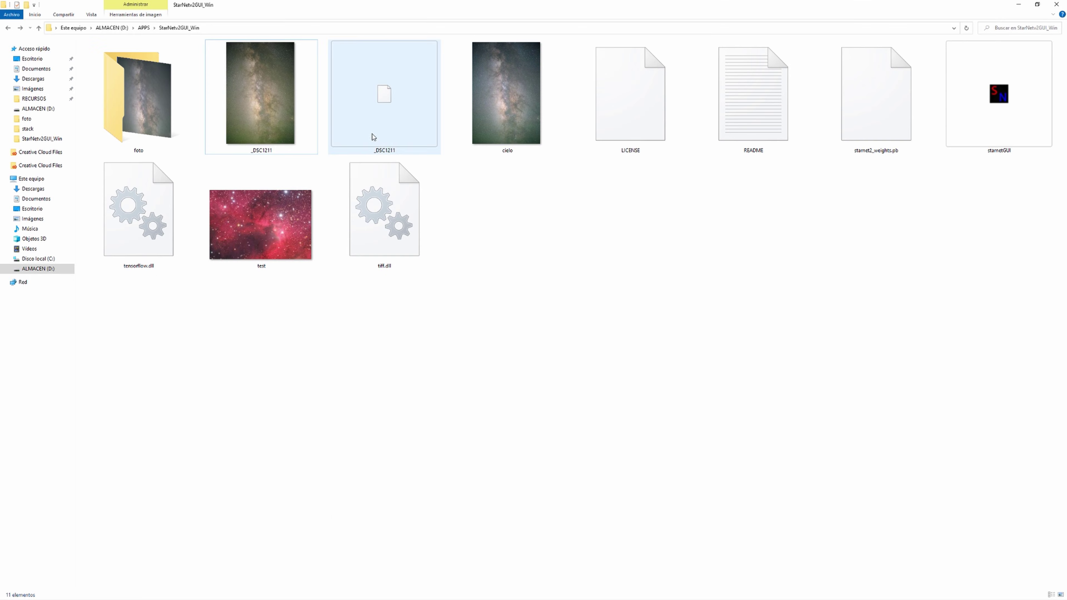
{"action": "double_click", "coordinate": [986, 120]}
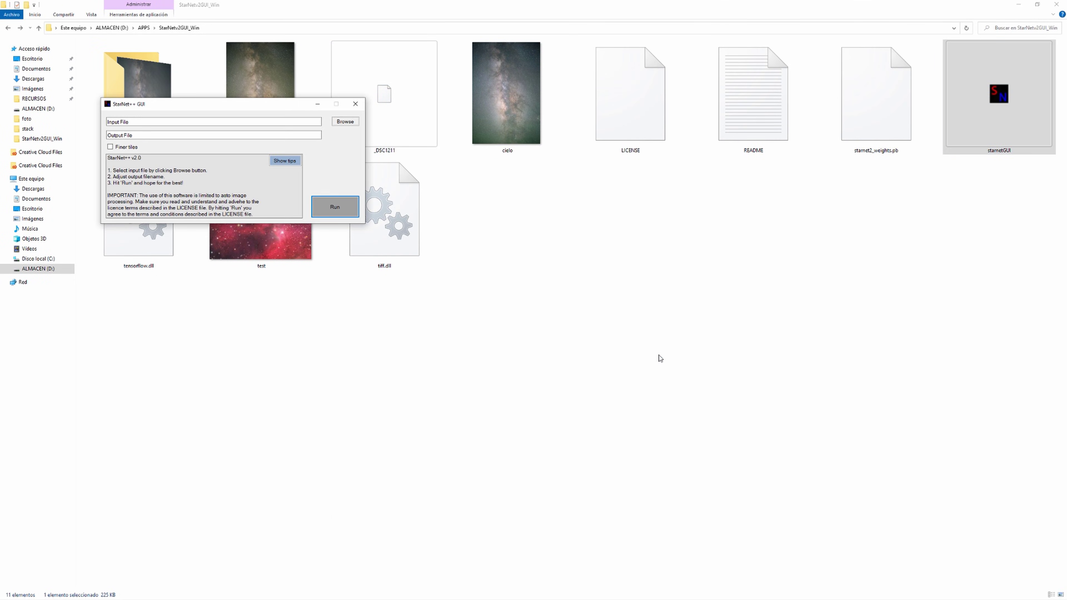
{"action": "left_click_drag", "start_coordinate": [265, 105], "coordinate": [643, 246]}
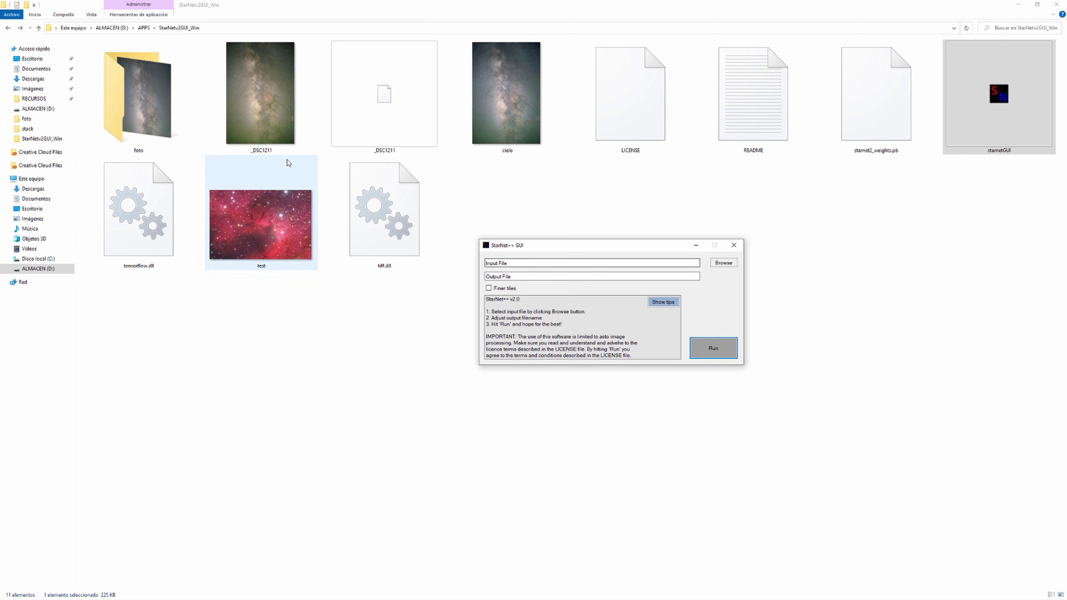
Check the image files _DSC1211, test and cielo in the StarNet folder, and open starnetGUI again.
{"action": "left_click", "coordinate": [258, 125]}
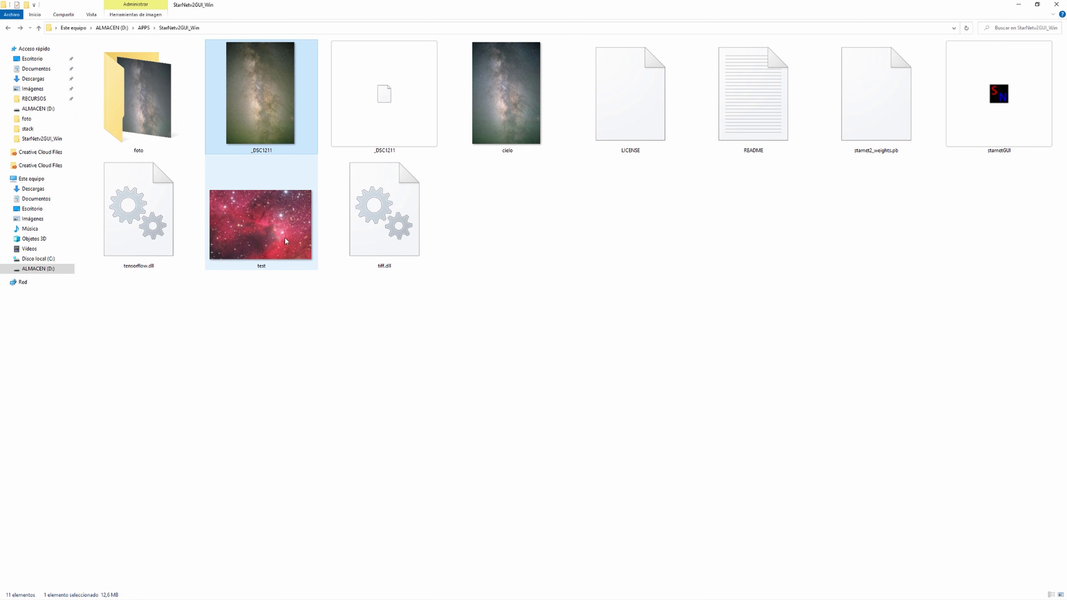
{"action": "mouse_move", "coordinate": [284, 238]}
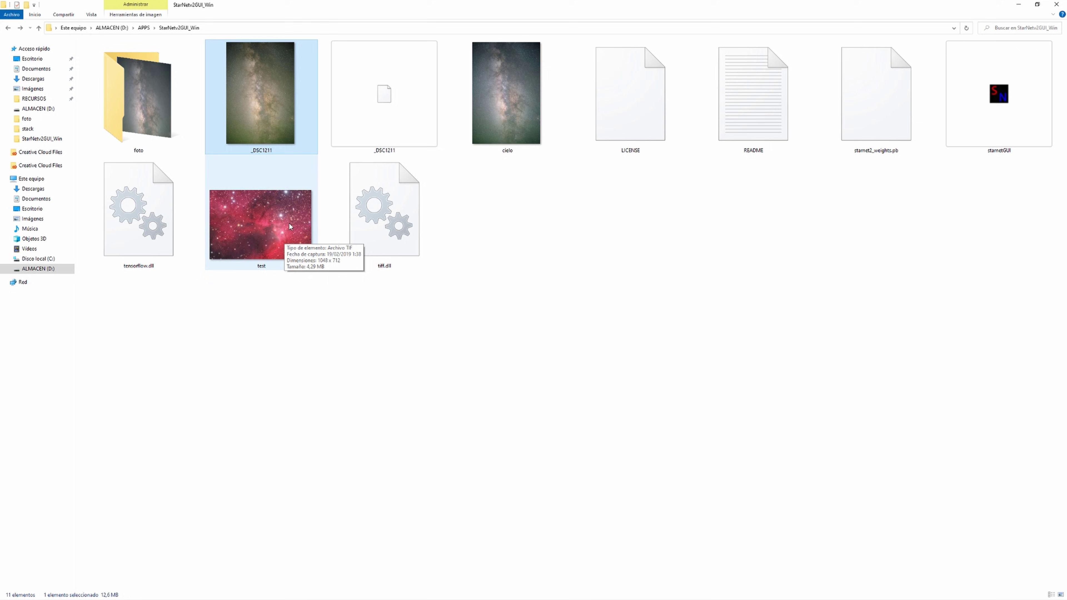
{"action": "left_click", "coordinate": [505, 112]}
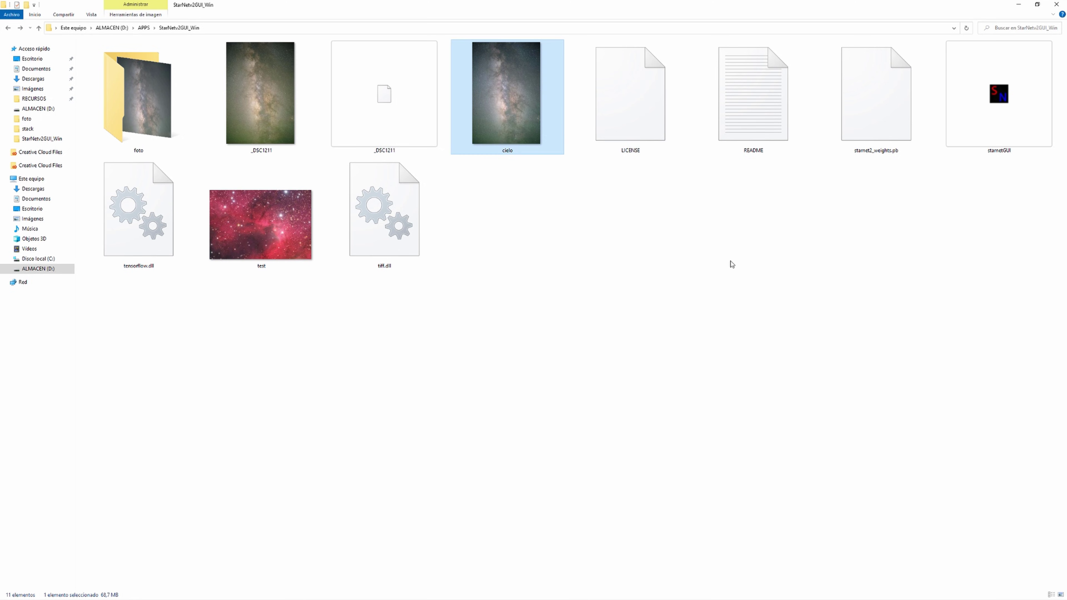
{"action": "double_click", "coordinate": [999, 131]}
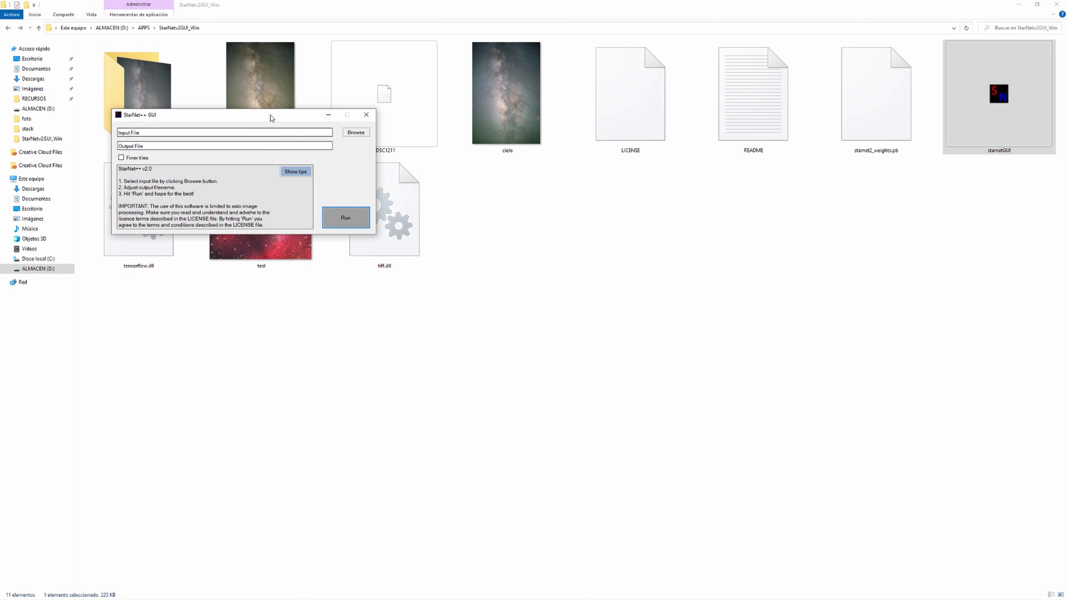
Move the StarNet++ GUI window clear of the image files and load cielo.tif from StarNetv2GUI_Win as the input file.
{"action": "left_click_drag", "start_coordinate": [271, 118], "coordinate": [477, 216]}
{"action": "left_click", "coordinate": [562, 231]}
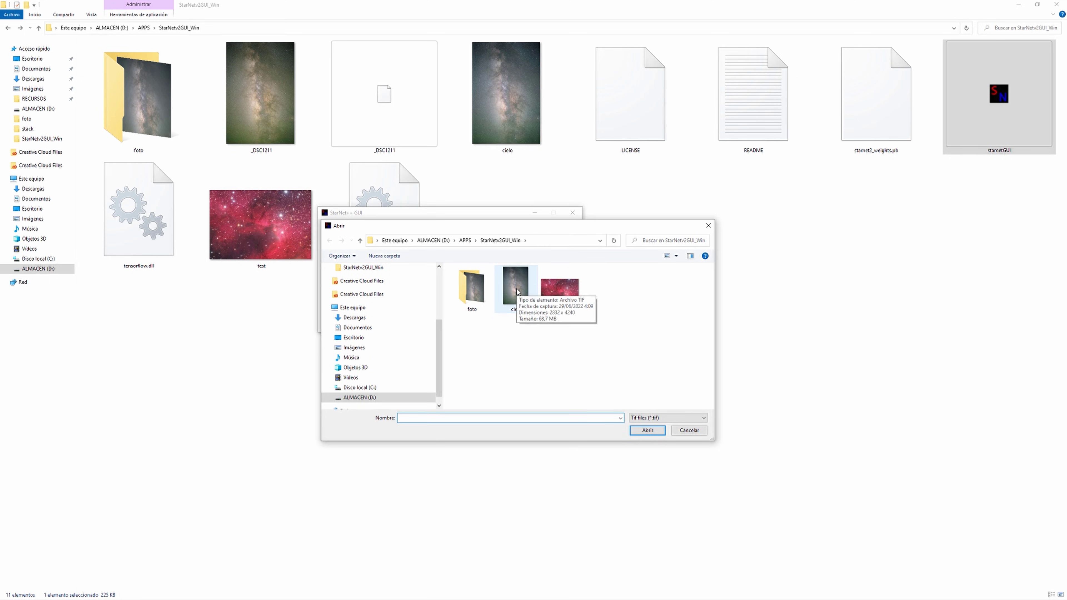
{"action": "left_click", "coordinate": [517, 291]}
{"action": "left_click", "coordinate": [641, 434]}
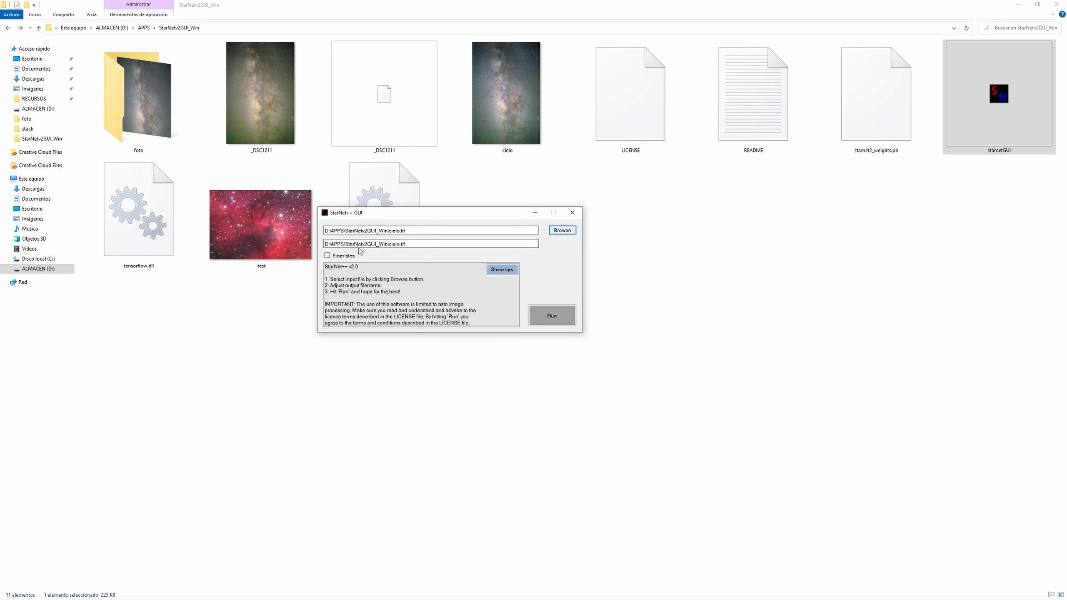
Insert foto\ after D:\APPS\ in the output path, run the star removal and move the StarNet console off the image files.
{"action": "left_click", "coordinate": [347, 244]}
{"action": "type", "text": "foto\\"}
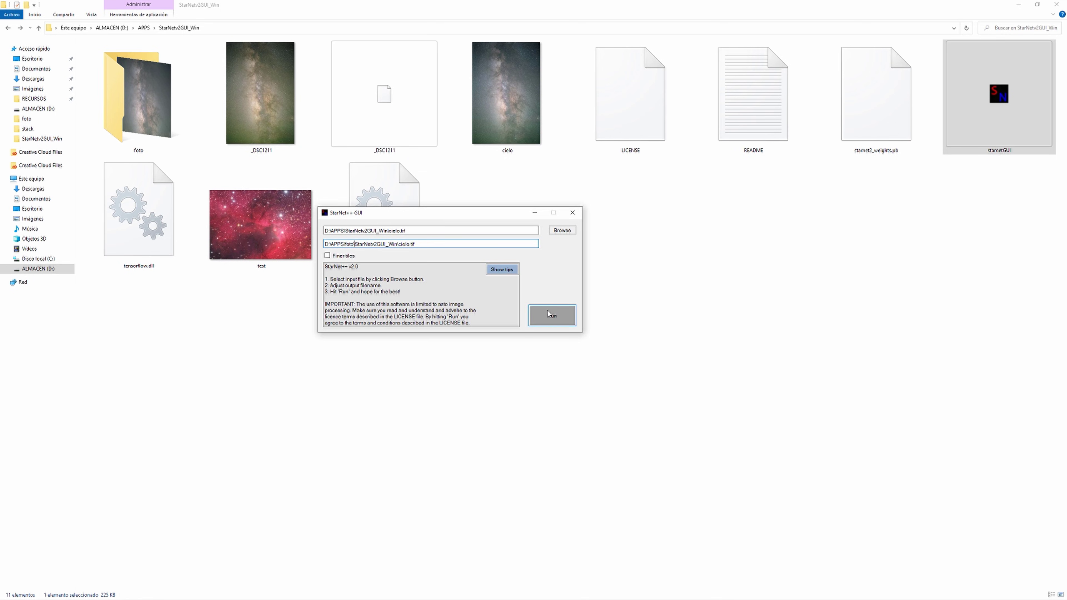
{"action": "left_click", "coordinate": [550, 319]}
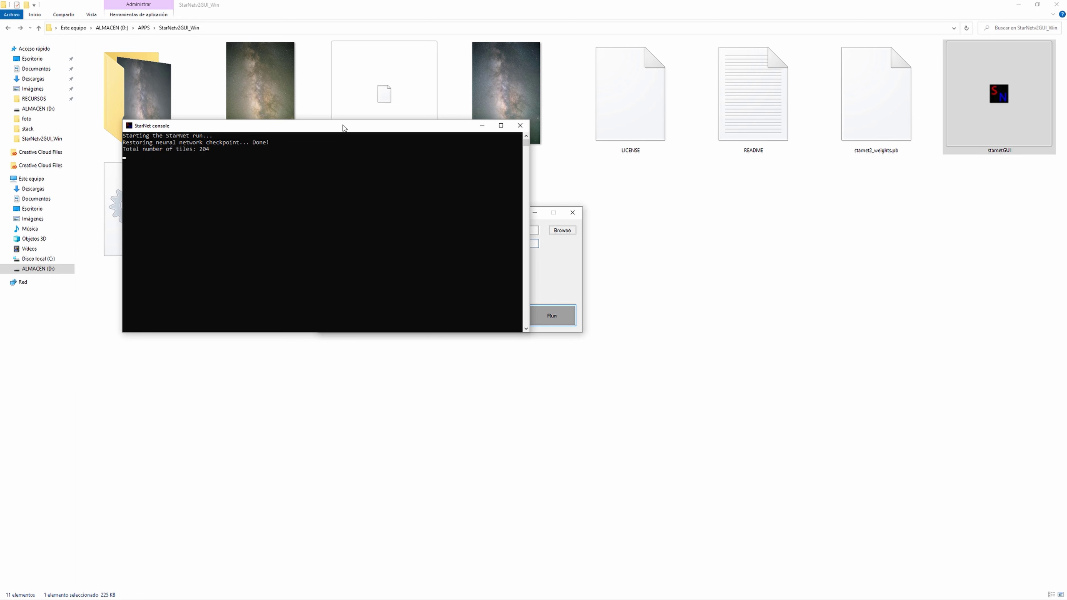
{"action": "left_click_drag", "start_coordinate": [352, 126], "coordinate": [352, 137]}
{"action": "left_click_drag", "start_coordinate": [386, 104], "coordinate": [602, 267]}
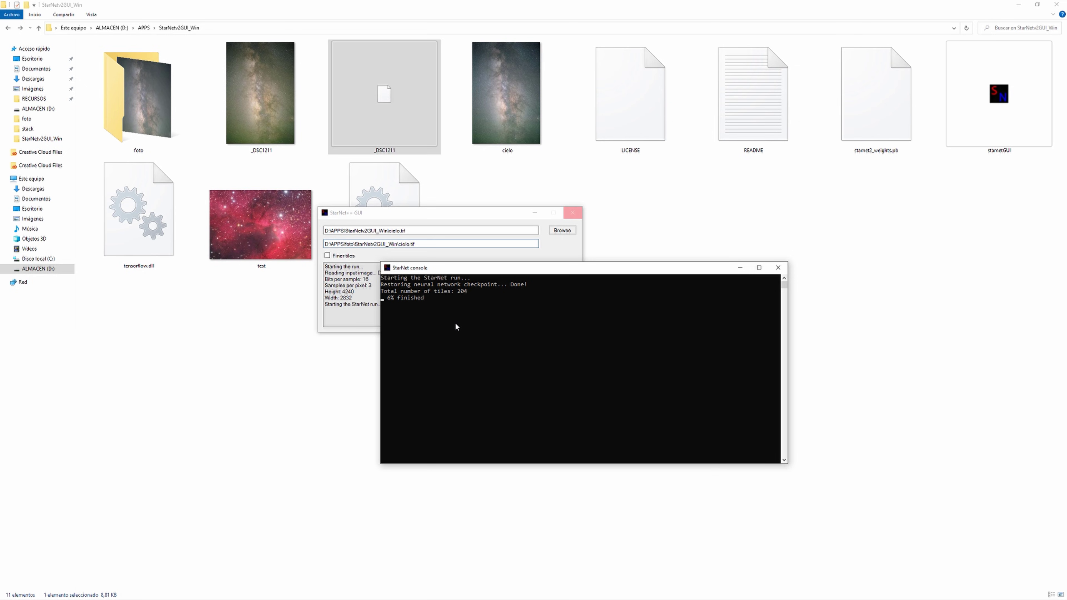
Open the cielo image from the foto folder in Adobe Photoshop 2023 and examine the starless result.
{"action": "double_click", "coordinate": [151, 117]}
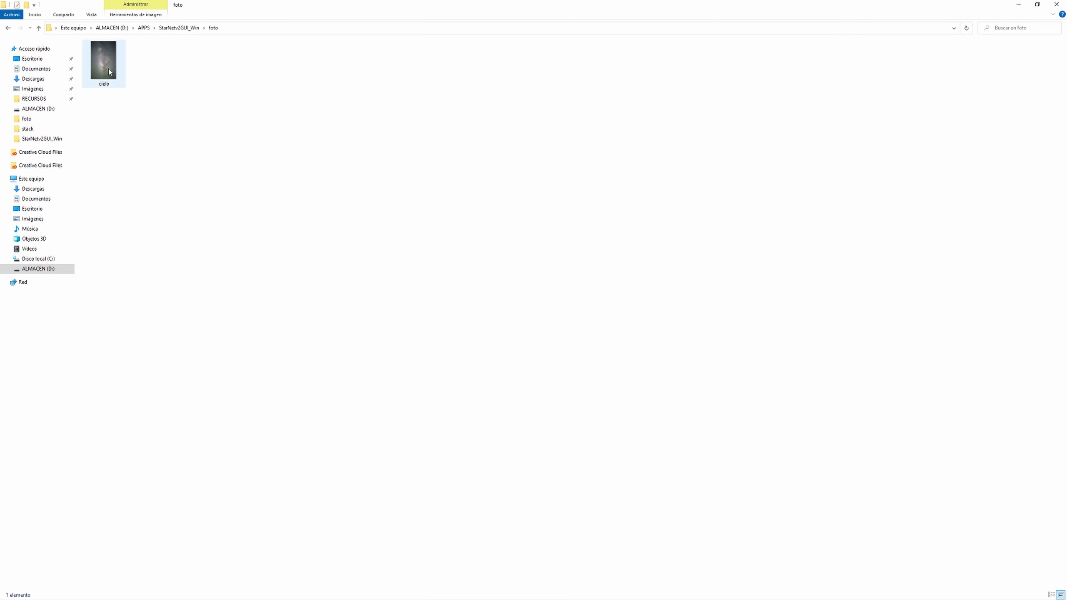
{"action": "right_click", "coordinate": [109, 69]}
{"action": "mouse_move", "coordinate": [170, 205]}
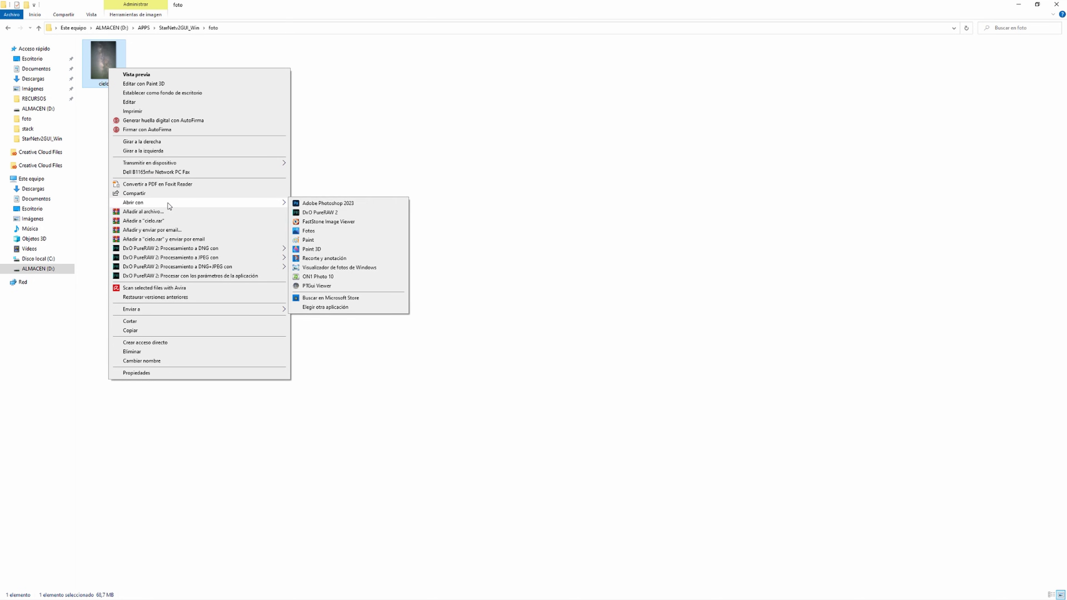
{"action": "left_click", "coordinate": [332, 203]}
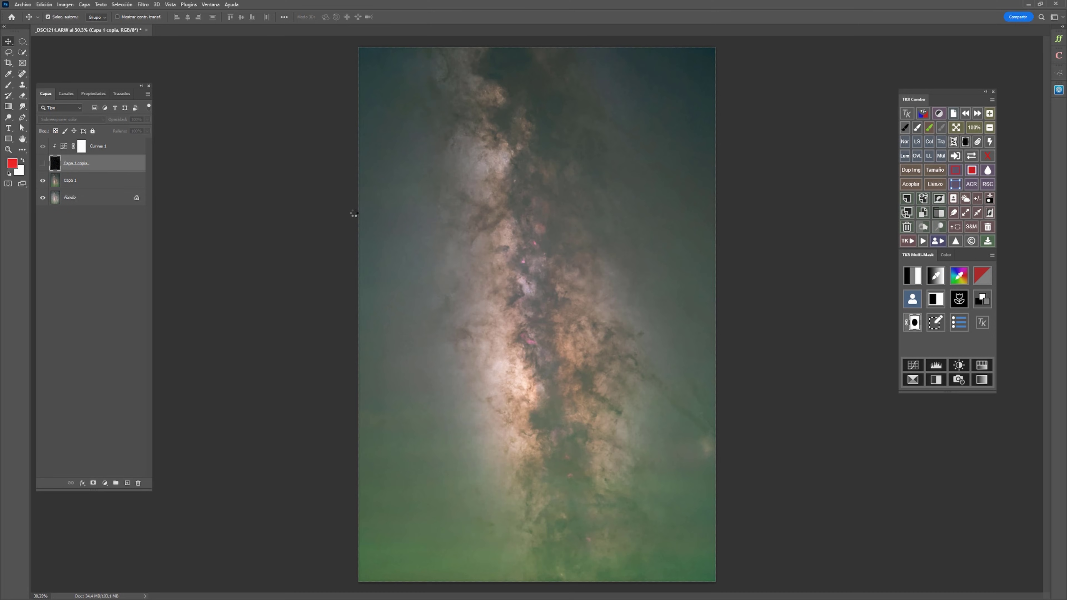
{"action": "left_click", "coordinate": [585, 246]}
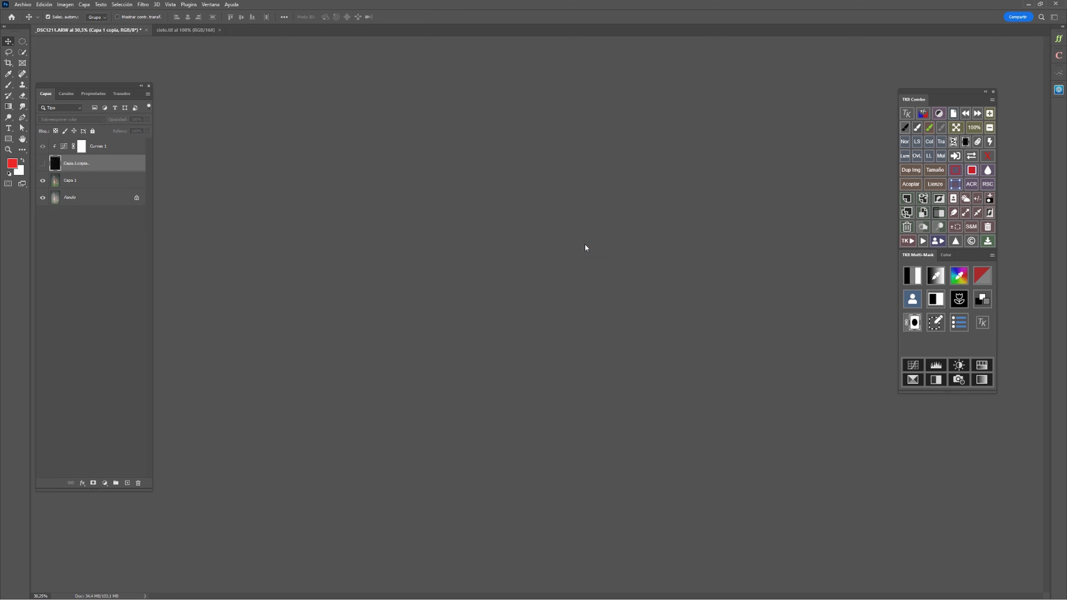
{"action": "key", "text": "ctrl+plus"}
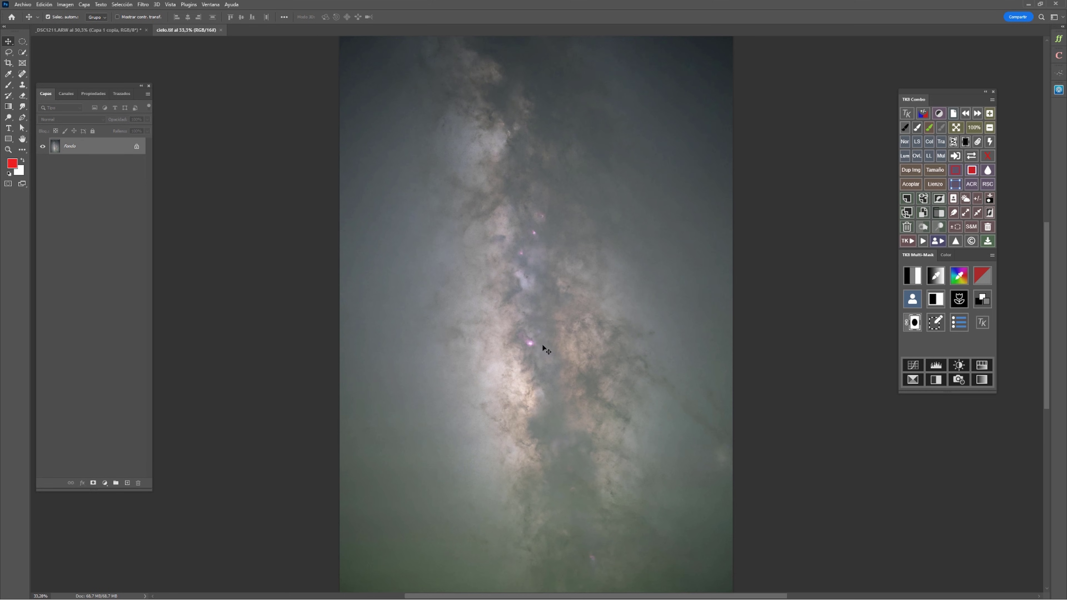
Return to the _DSC1211.ARW document to compare its starless sky with cielo.tif, and review the available filters.
{"action": "left_click", "coordinate": [105, 30]}
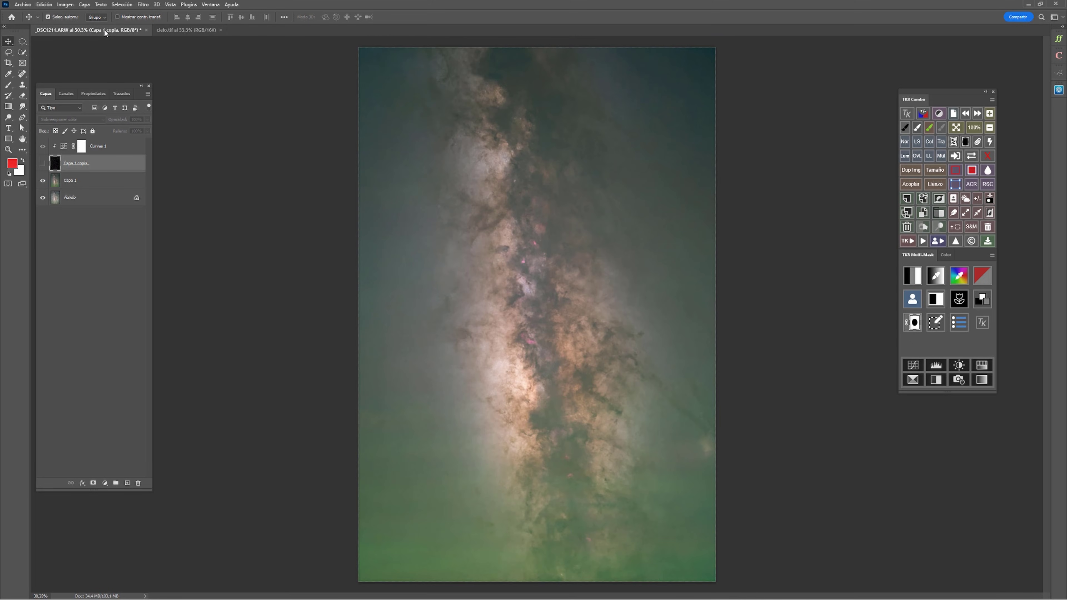
{"action": "left_click", "coordinate": [143, 5]}
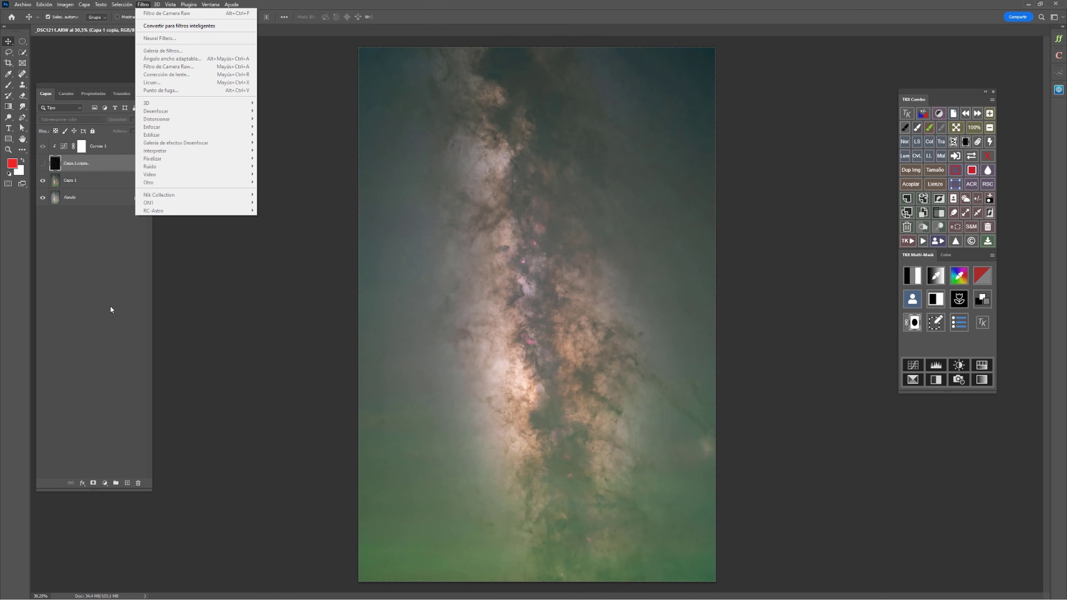
{"action": "left_click", "coordinate": [364, 64]}
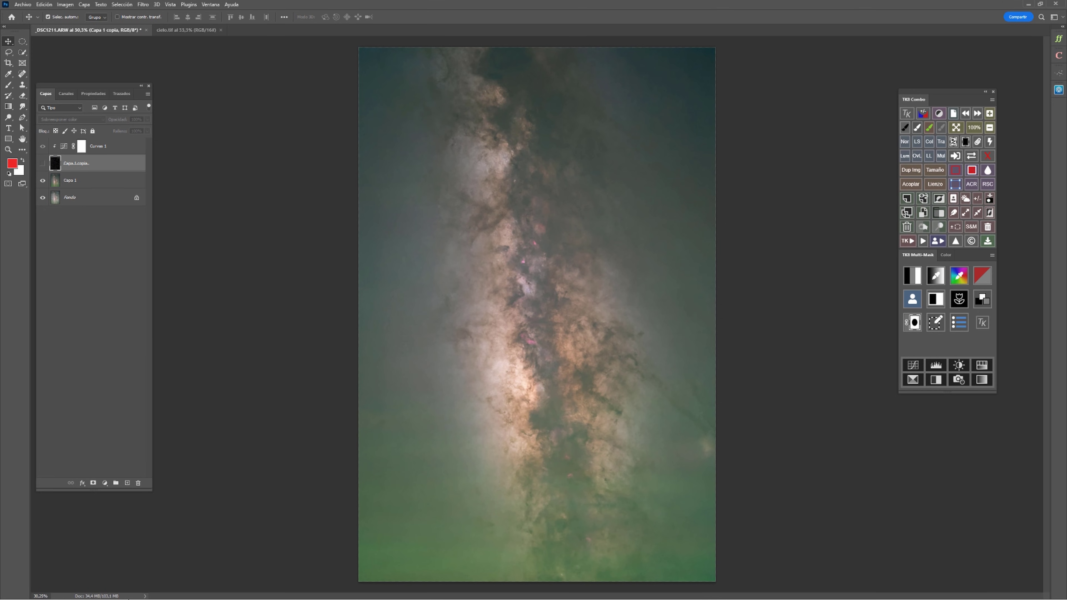
Switch to the browser and review the StarXTerminator Registration page and the StarNet Download page.
{"action": "key", "text": "super"}
{"action": "left_click", "coordinate": [103, 593]}
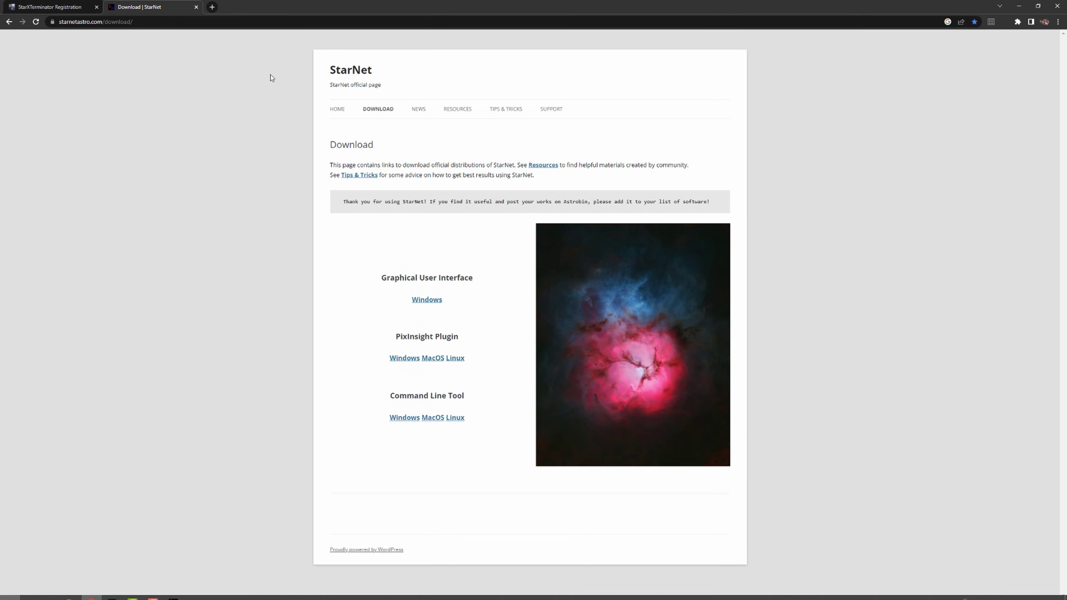
{"action": "left_click", "coordinate": [56, 9]}
{"action": "left_click", "coordinate": [138, 6]}
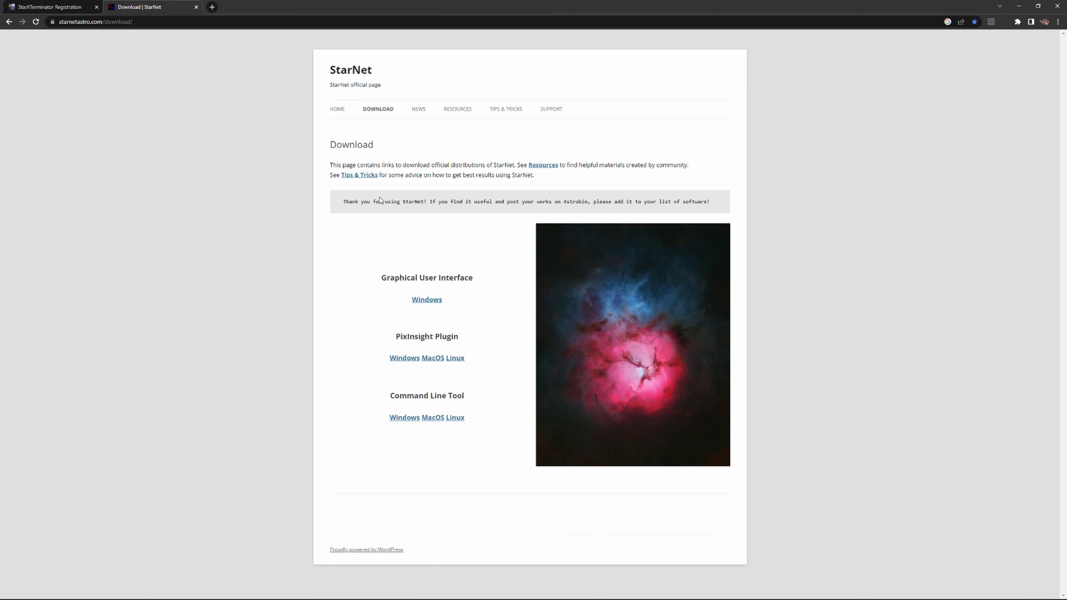